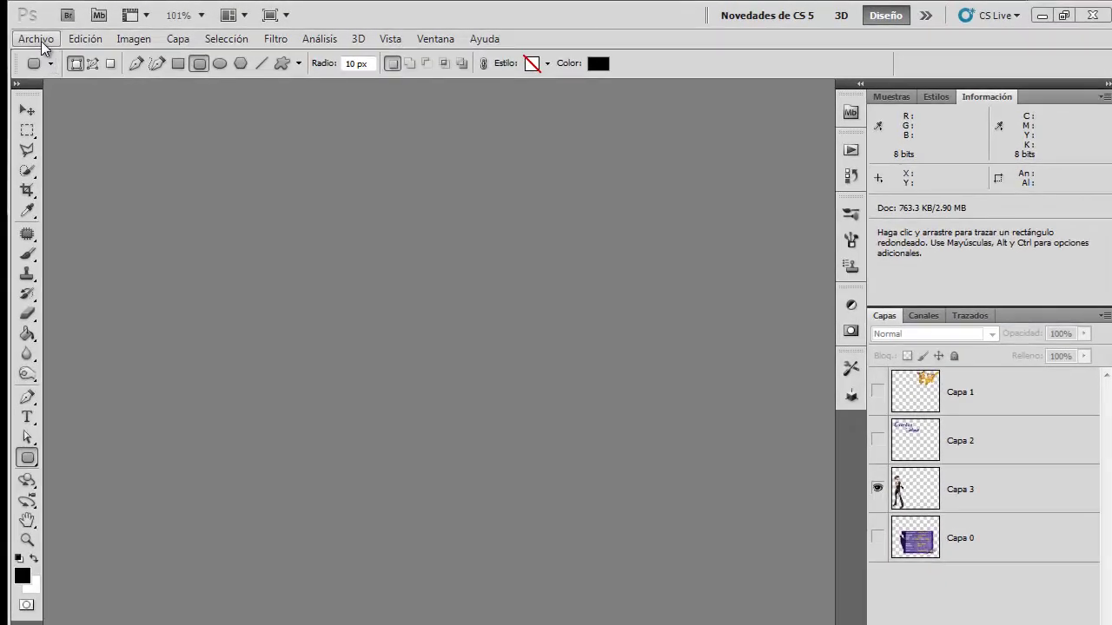
Open the Archivo menu to reach the Nuevo command
{"action": "left_click", "coordinate": [41, 44]}
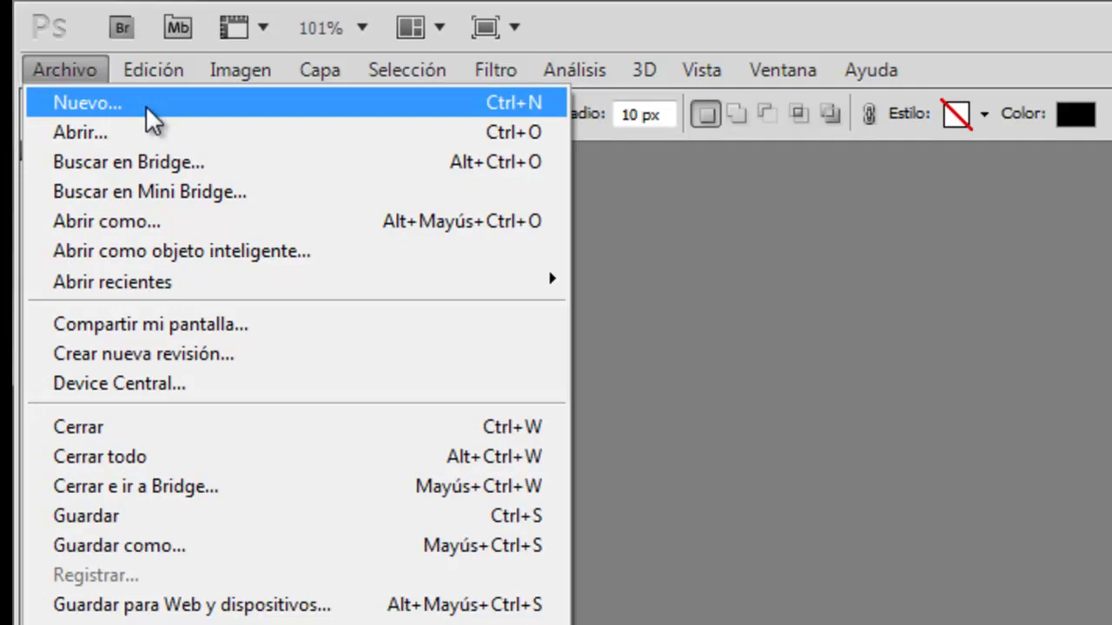
Create an 800 × 600 px, 72 ppi document with Transparente background content
{"action": "left_click", "coordinate": [145, 105]}
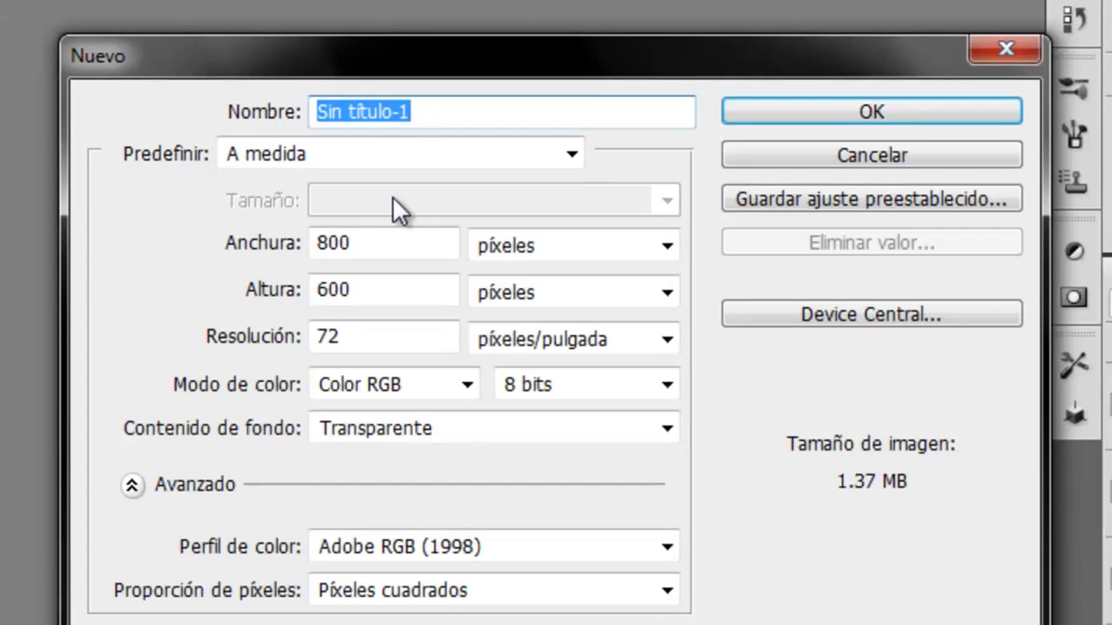
{"action": "left_click_drag", "start_coordinate": [538, 54], "coordinate": [386, 97]}
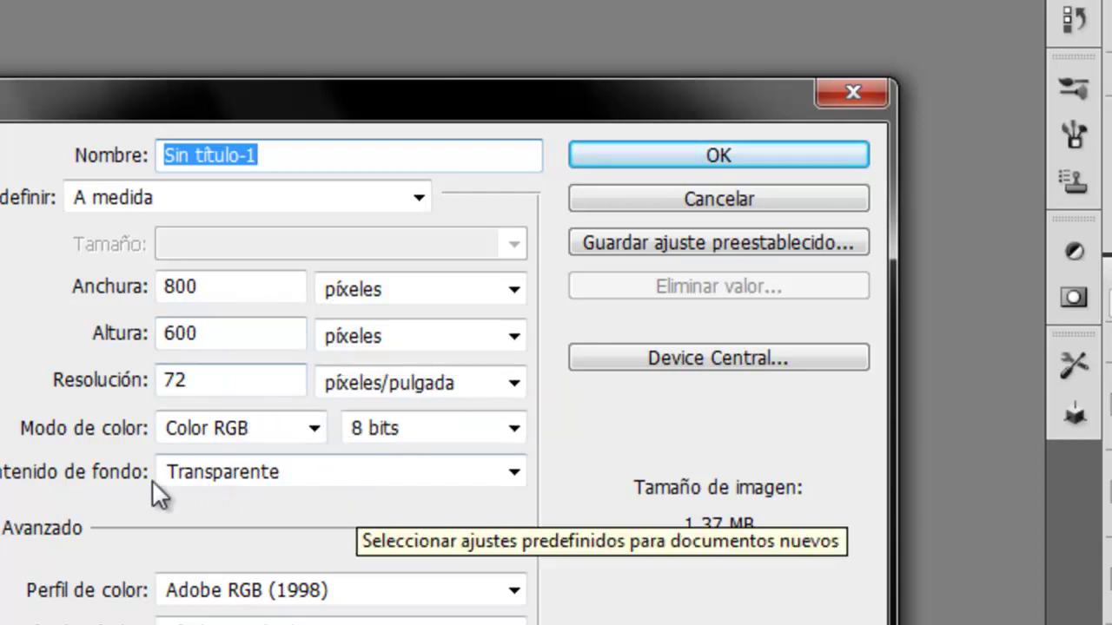
{"action": "left_click", "coordinate": [511, 469]}
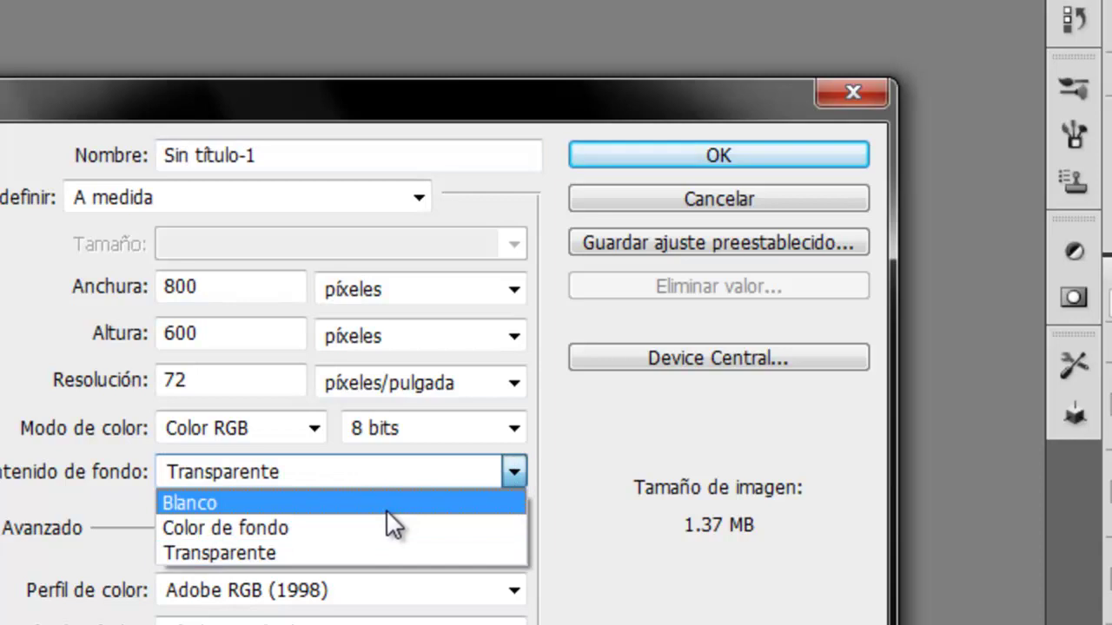
{"action": "left_click", "coordinate": [386, 509]}
{"action": "left_click", "coordinate": [514, 470]}
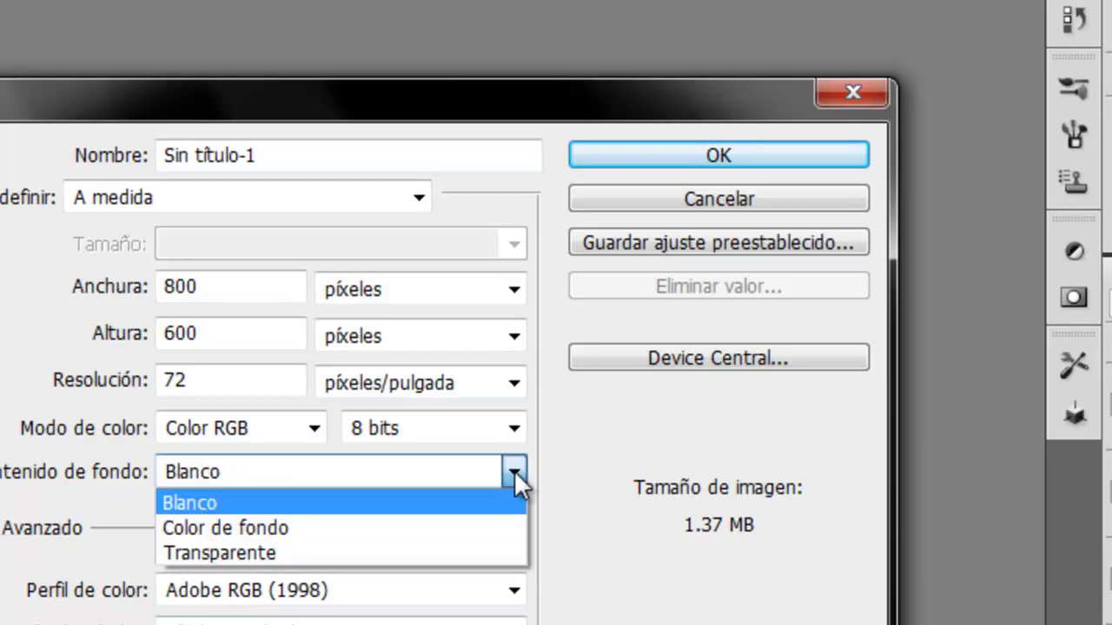
{"action": "left_click", "coordinate": [375, 552]}
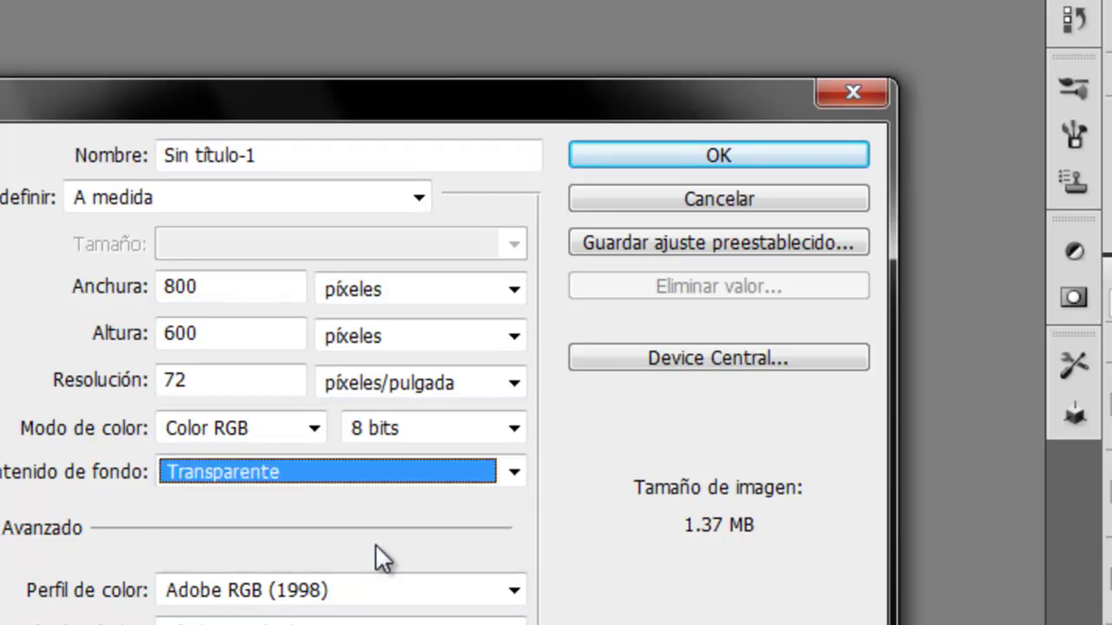
{"action": "left_click", "coordinate": [718, 156]}
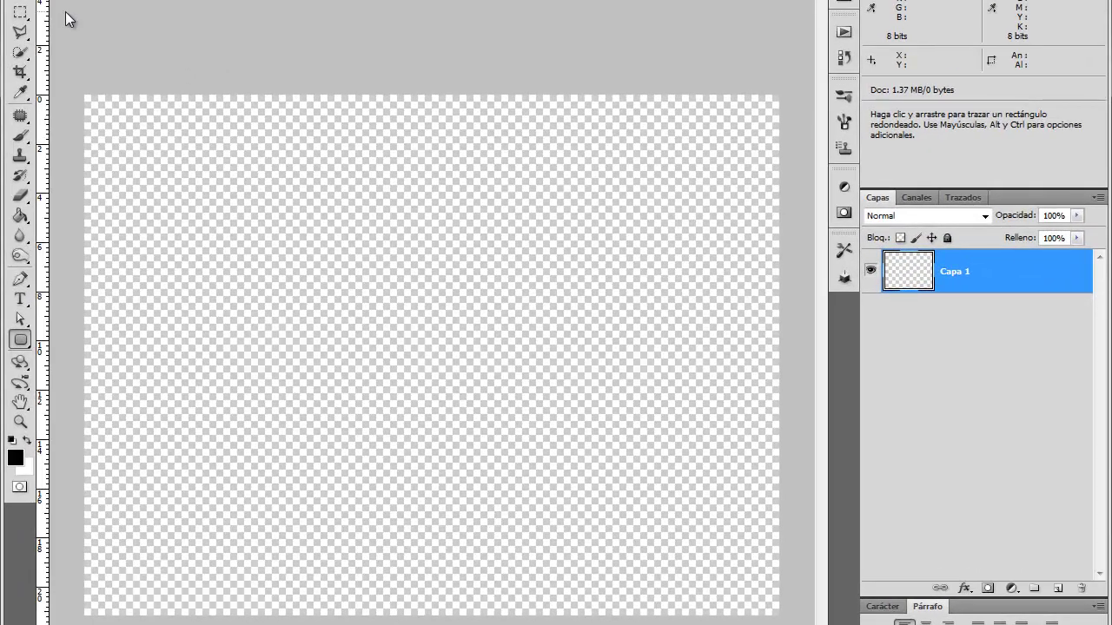
Switch the shape tool to the Rounded Rectangle tool
{"action": "left_click", "coordinate": [22, 346]}
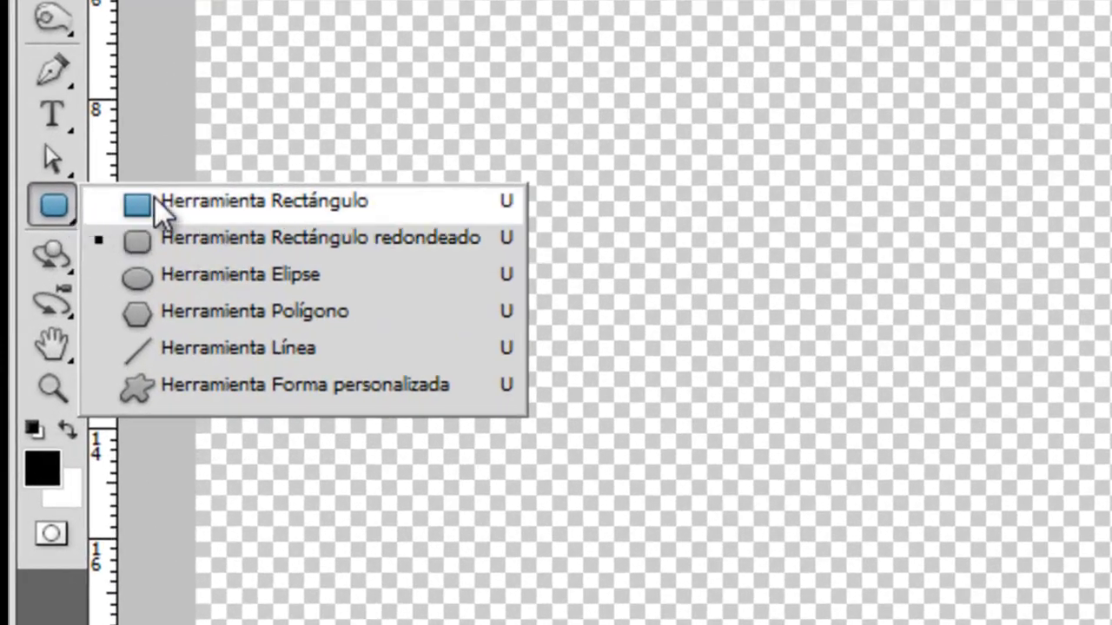
{"action": "left_click", "coordinate": [161, 200]}
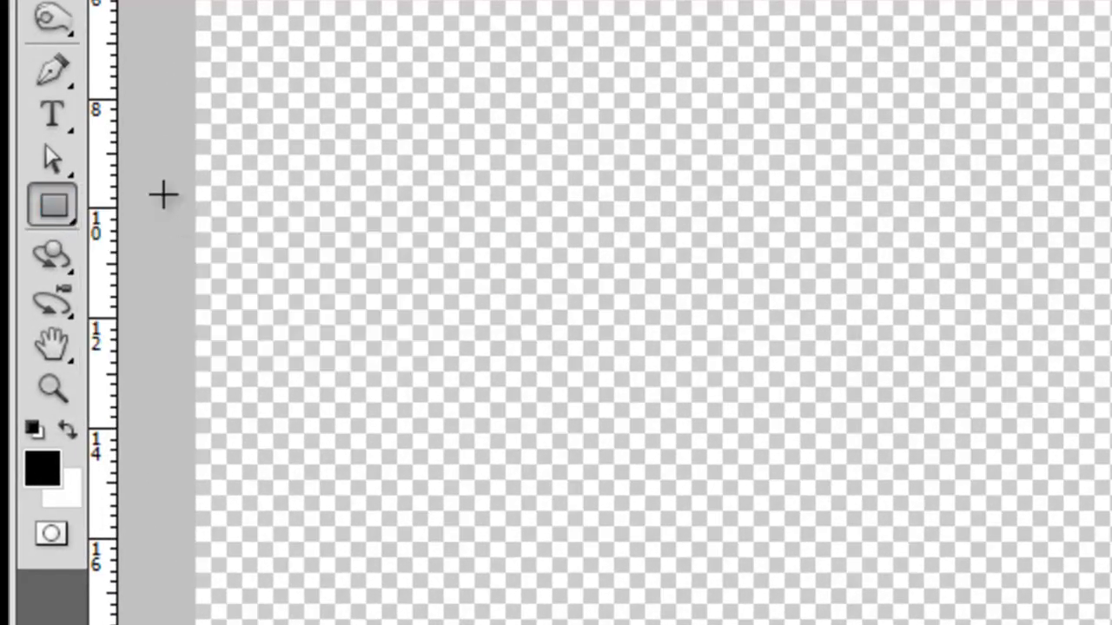
{"action": "left_click", "coordinate": [55, 205]}
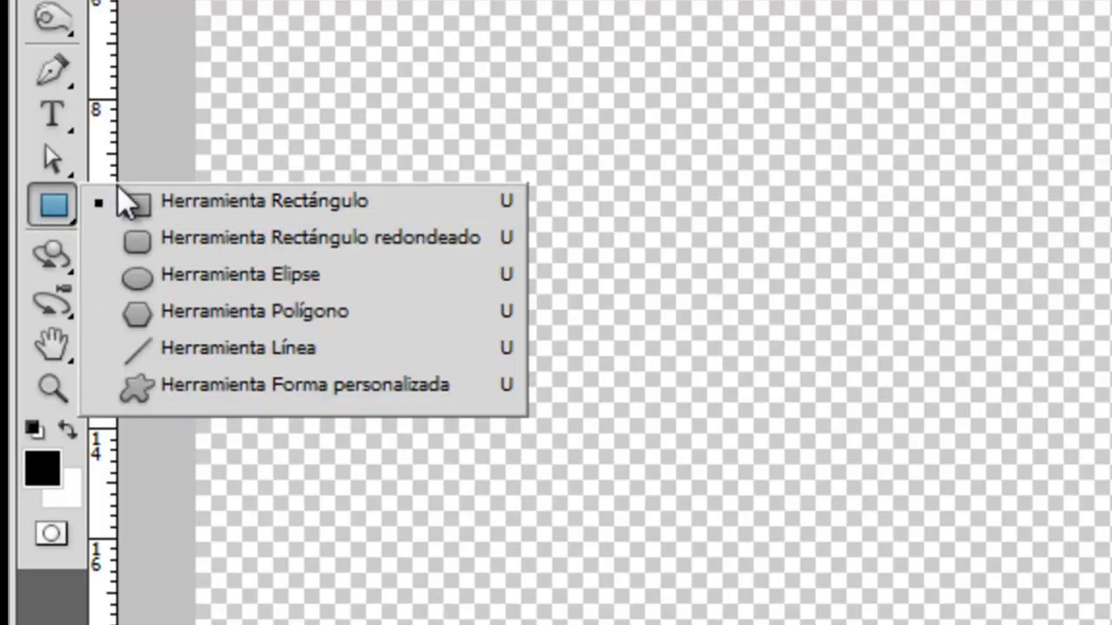
{"action": "left_click", "coordinate": [248, 240]}
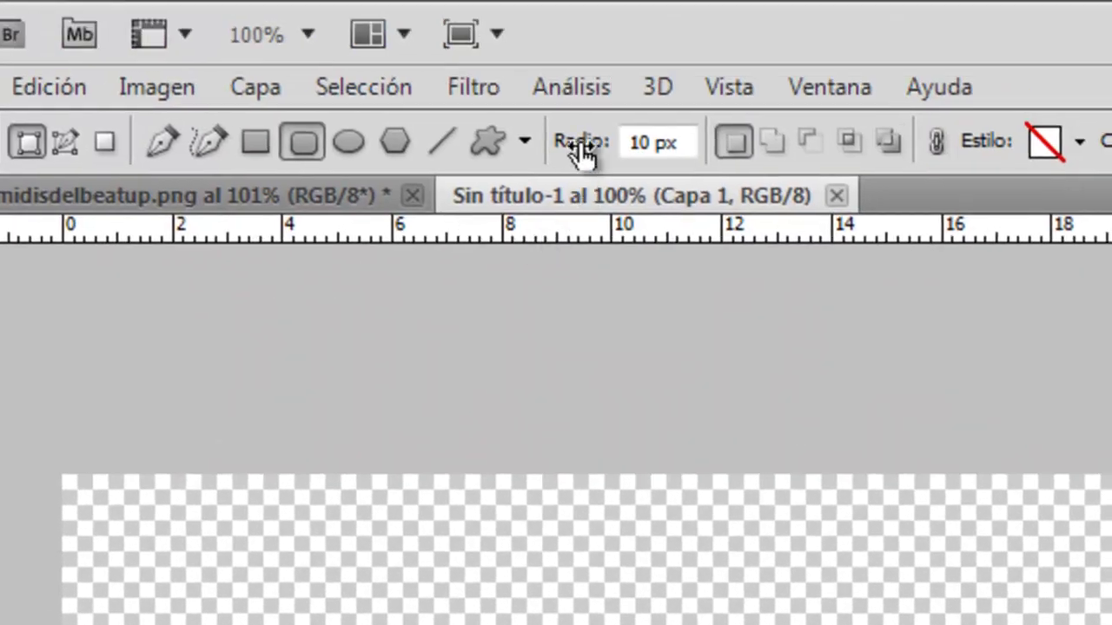
Set a 10 px corner radius and Tamaño fijo of 13 cm × 9.1 cm
{"action": "left_click", "coordinate": [649, 154]}
{"action": "left_click", "coordinate": [525, 144]}
{"action": "left_click", "coordinate": [527, 145]}
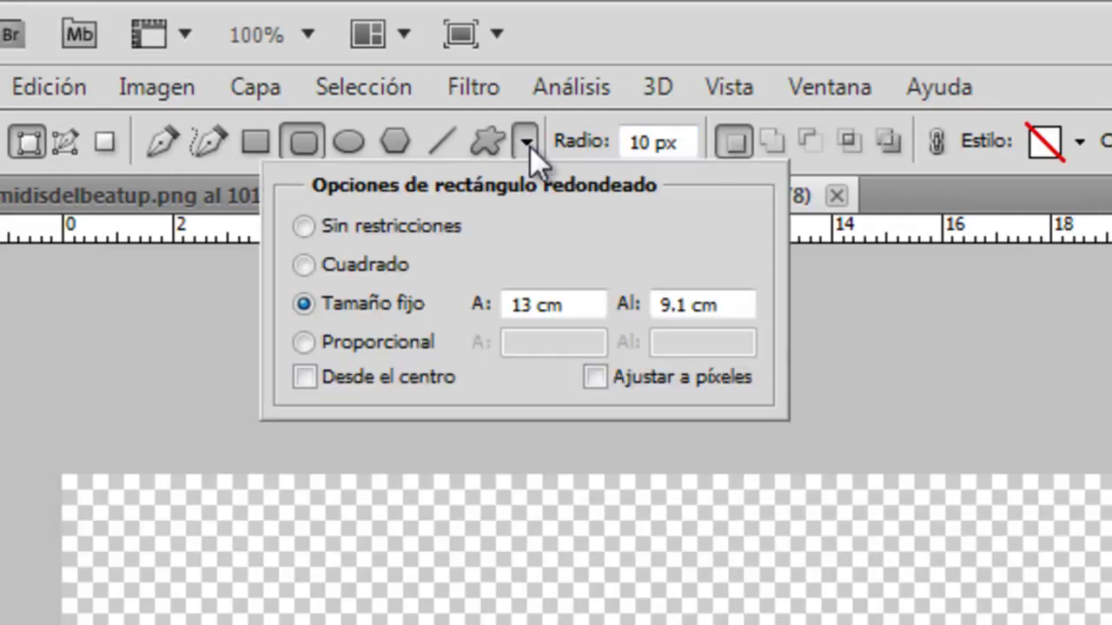
{"action": "left_click", "coordinate": [344, 305]}
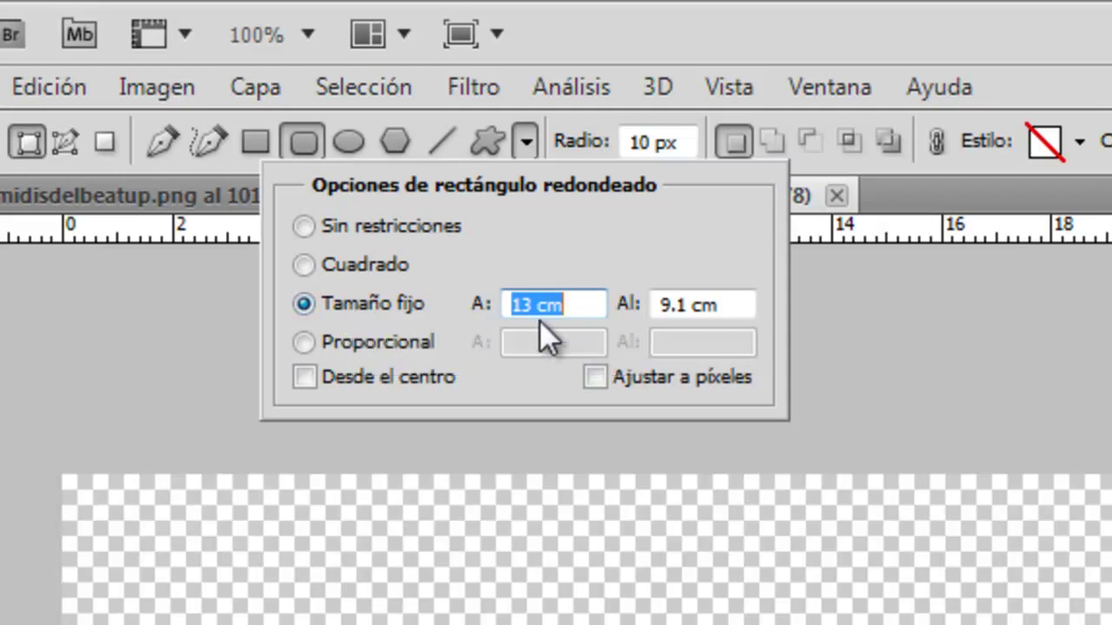
{"action": "left_click", "coordinate": [589, 304]}
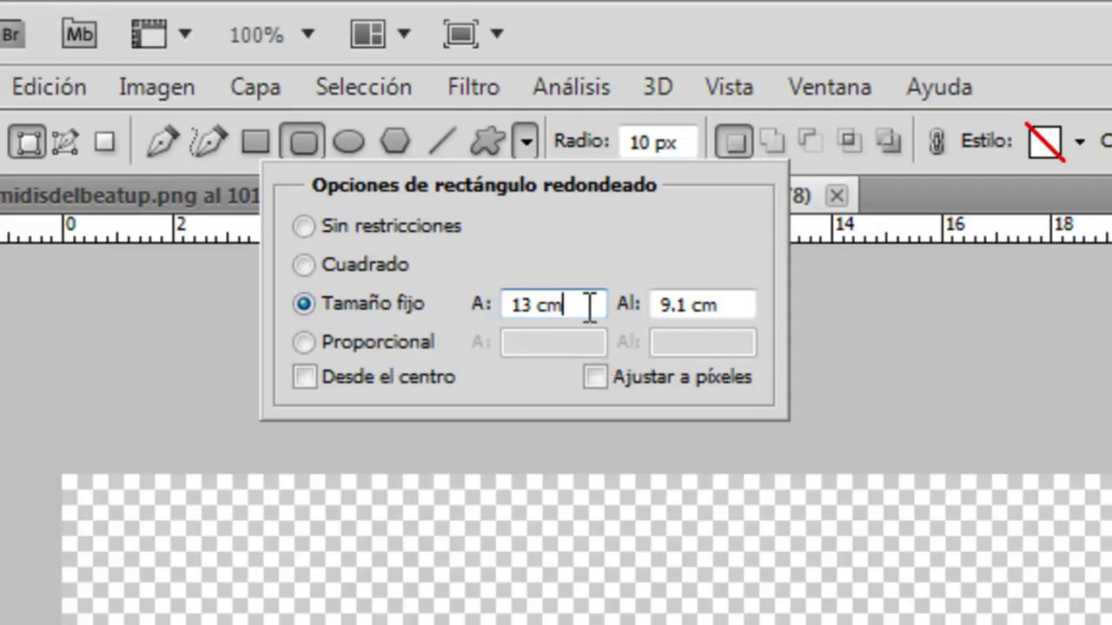
{"action": "left_click", "coordinate": [740, 308]}
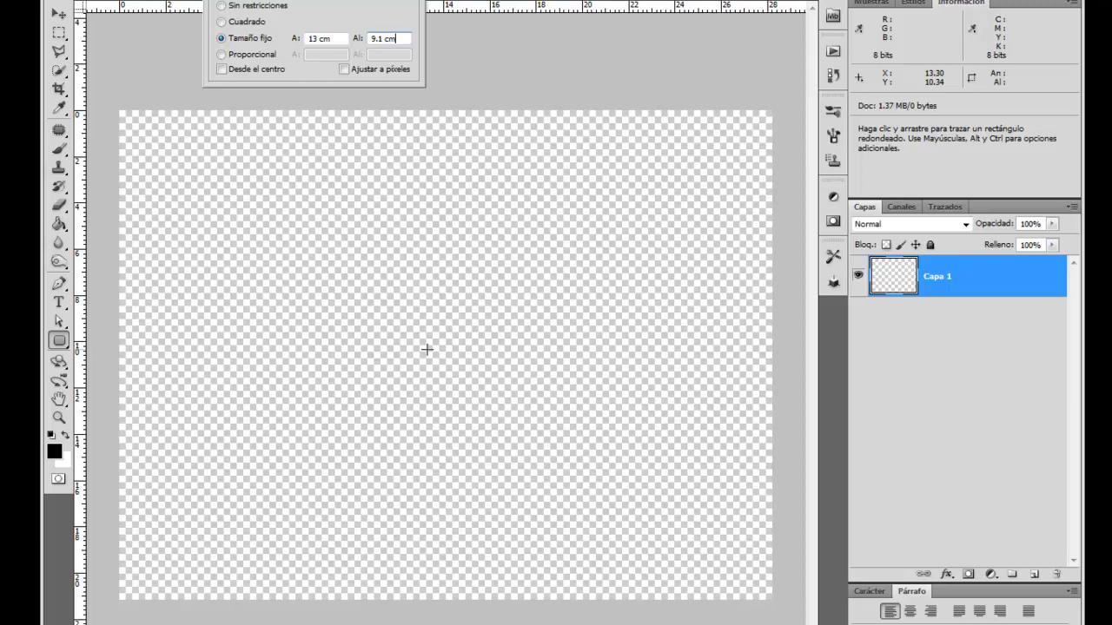
Place the black 13 × 9.1 cm rounded rectangle and move it to the lower middle of the canvas
{"action": "left_click", "coordinate": [426, 350]}
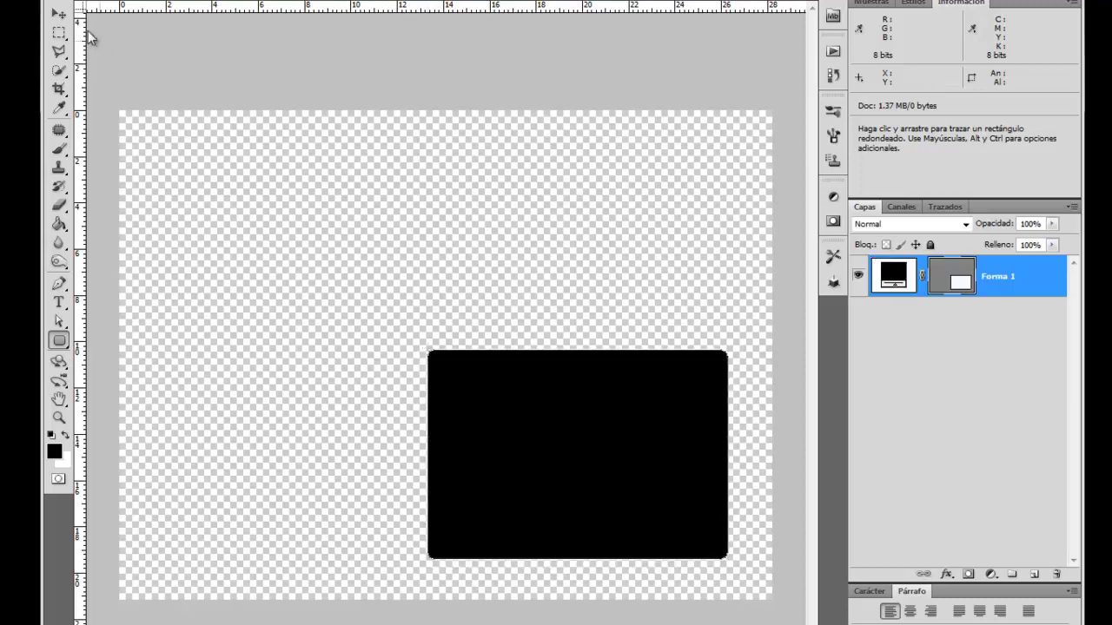
{"action": "left_click", "coordinate": [59, 14]}
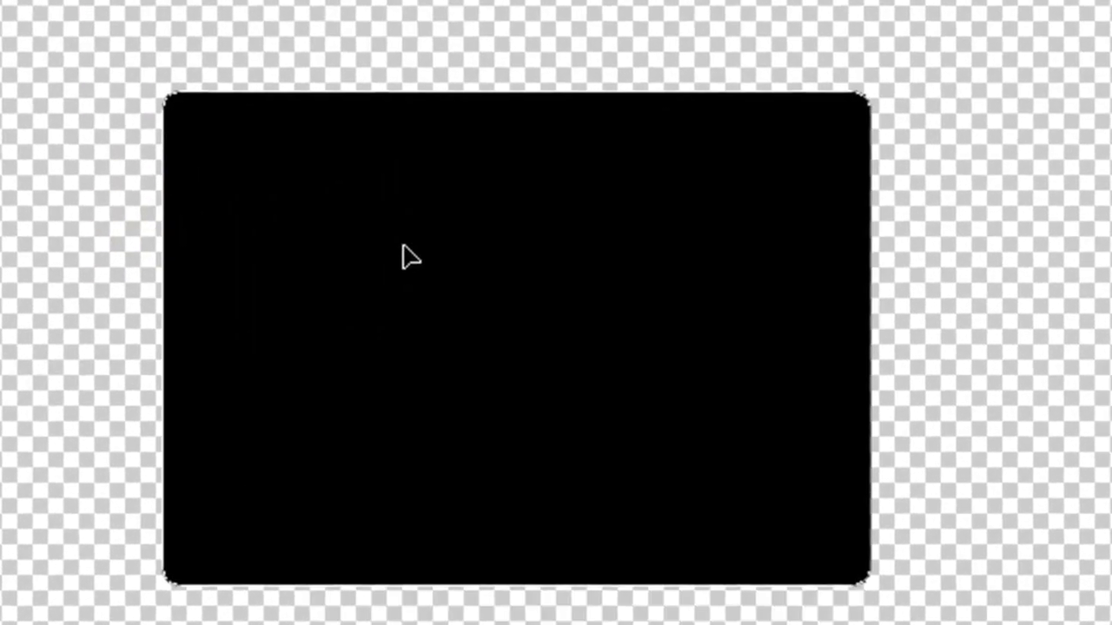
{"action": "left_click_drag", "start_coordinate": [408, 256], "coordinate": [392, 296]}
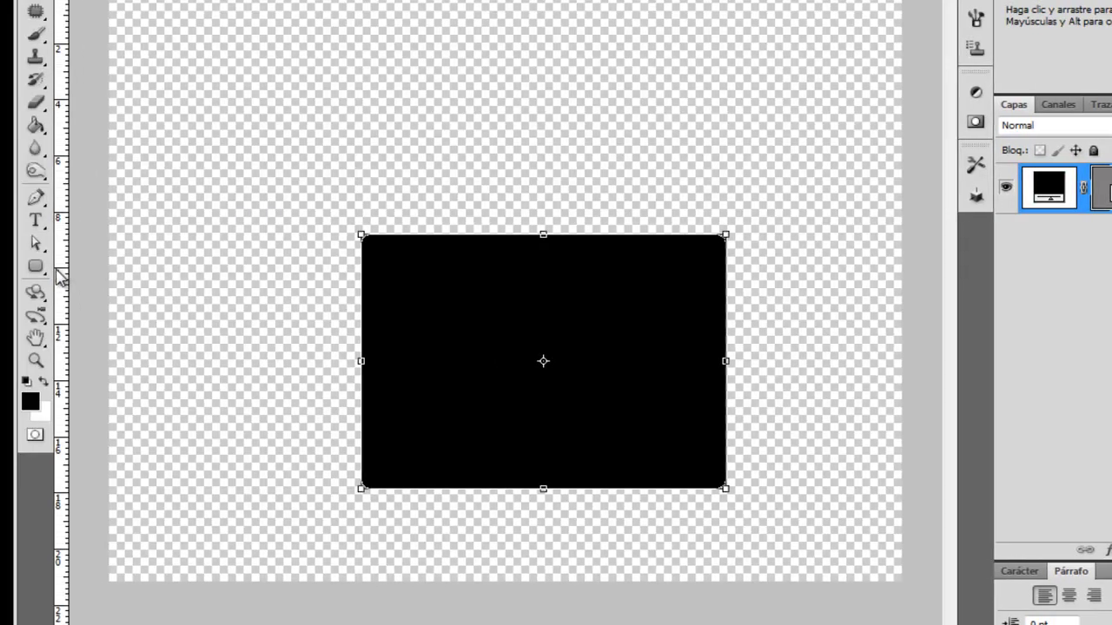
{"action": "left_click", "coordinate": [49, 269]}
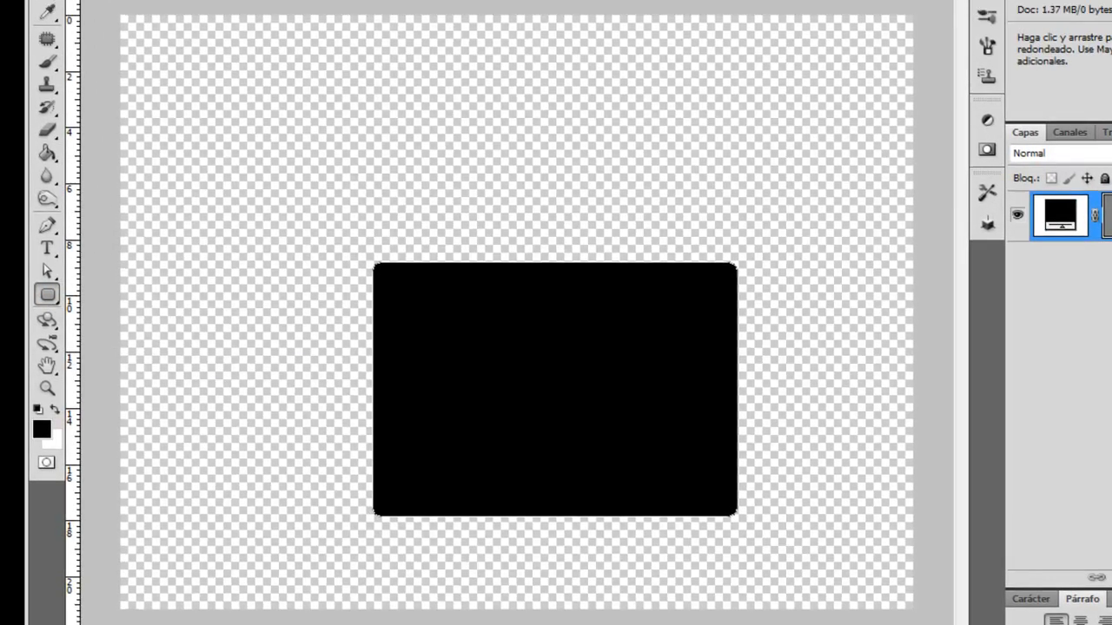
{"action": "left_click", "coordinate": [362, 73]}
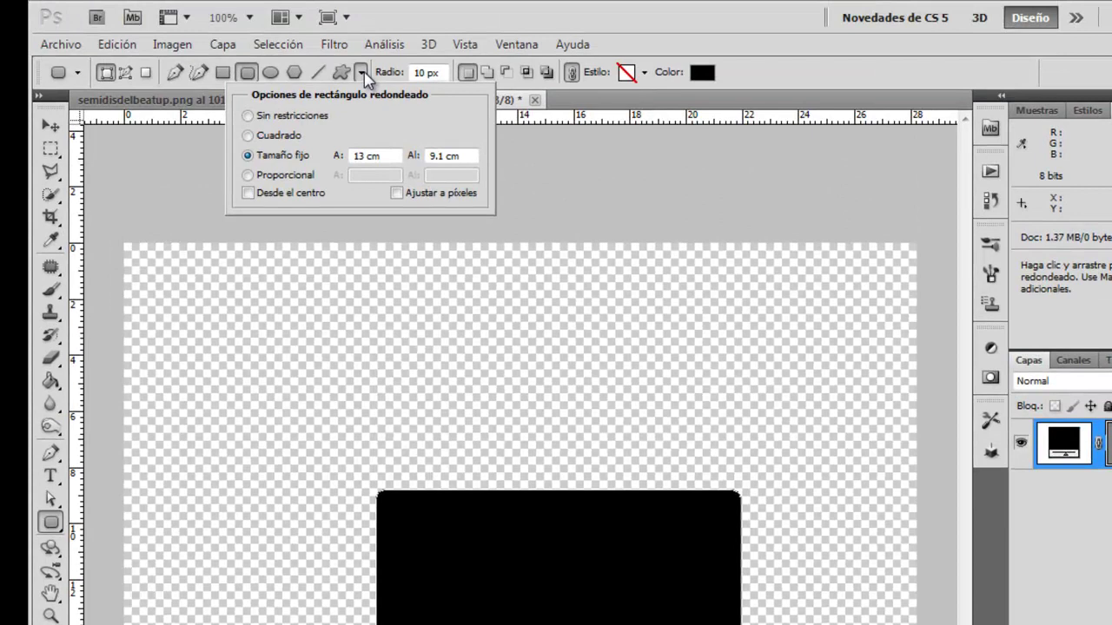
Change the fixed size to 9 × 0.88 cm and place the thin bar above the rectangle
{"action": "left_click", "coordinate": [366, 156]}
{"action": "left_click_drag", "start_coordinate": [365, 157], "coordinate": [352, 158]}
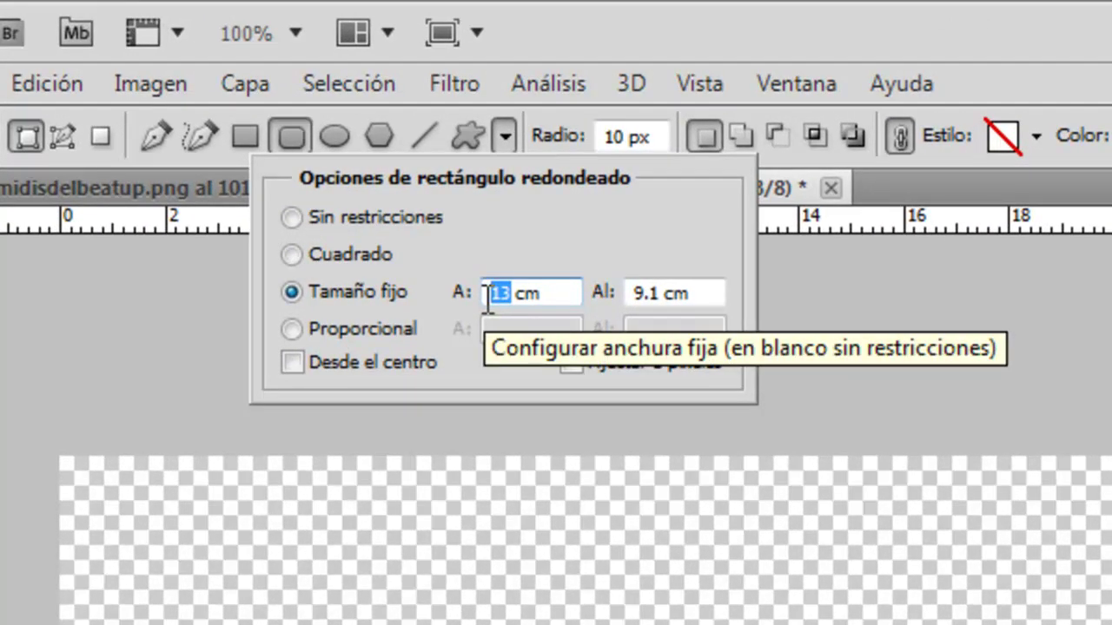
{"action": "type", "text": "9"}
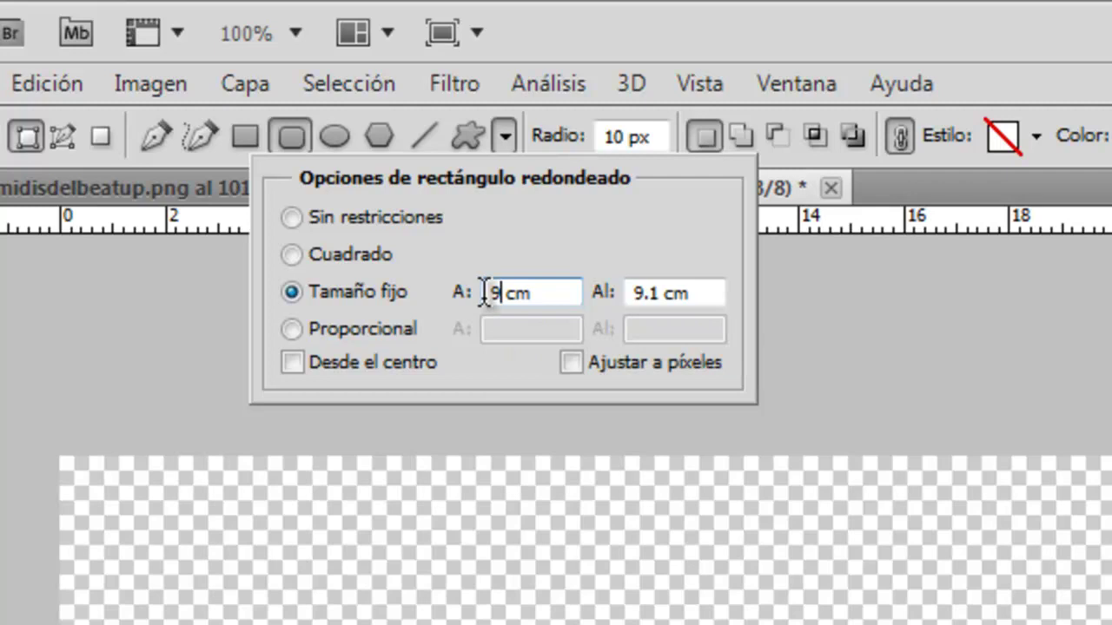
{"action": "left_click_drag", "start_coordinate": [658, 292], "coordinate": [635, 292]}
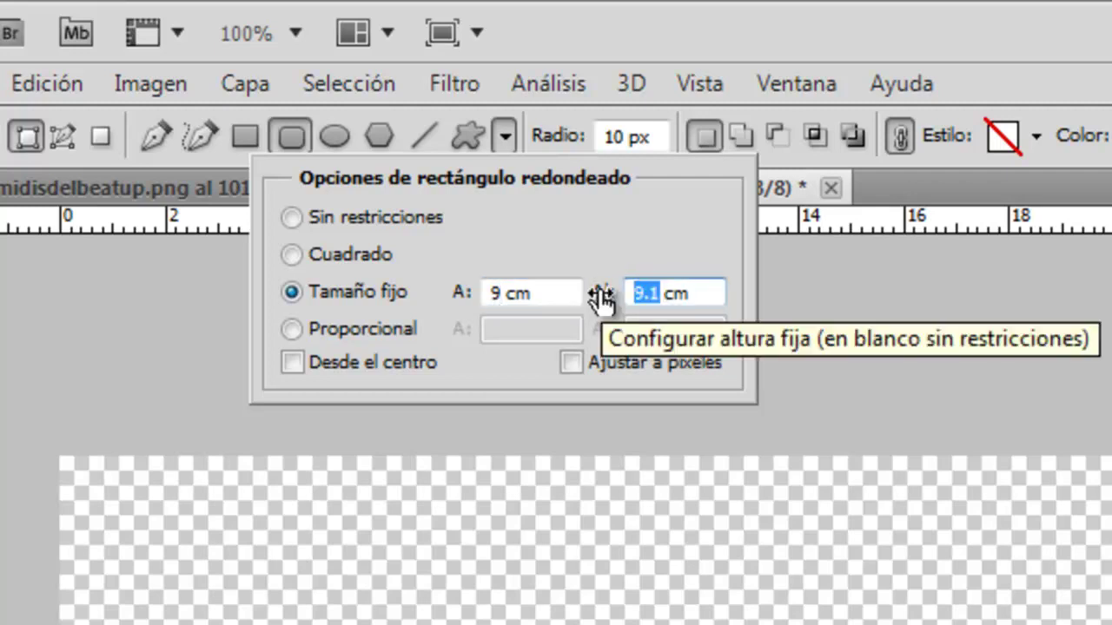
{"action": "type", "text": "0.88"}
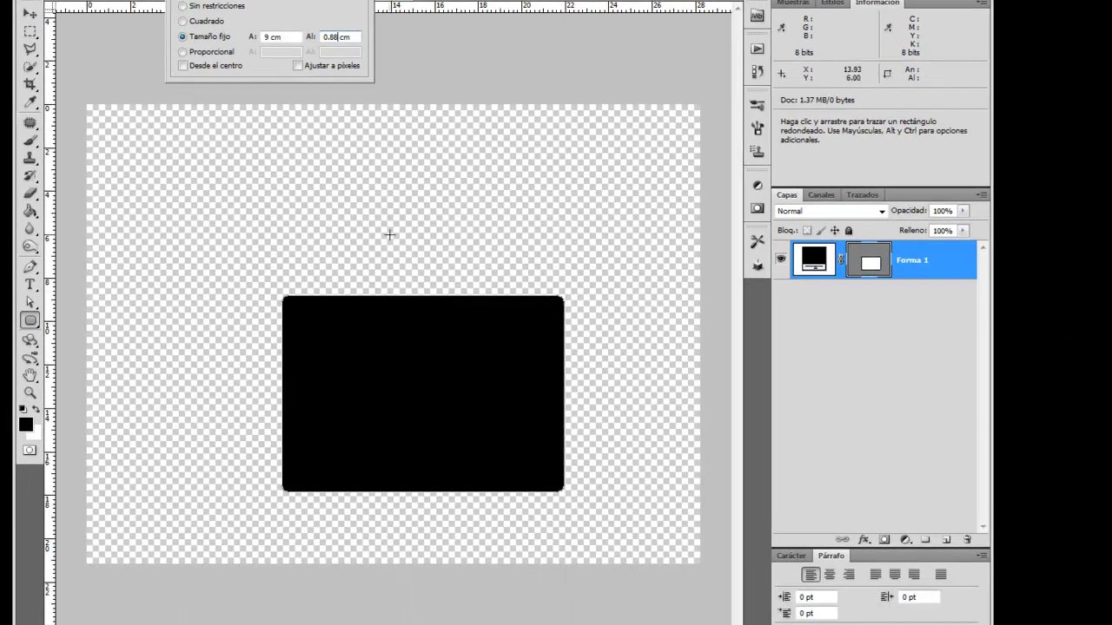
{"action": "left_click", "coordinate": [389, 236]}
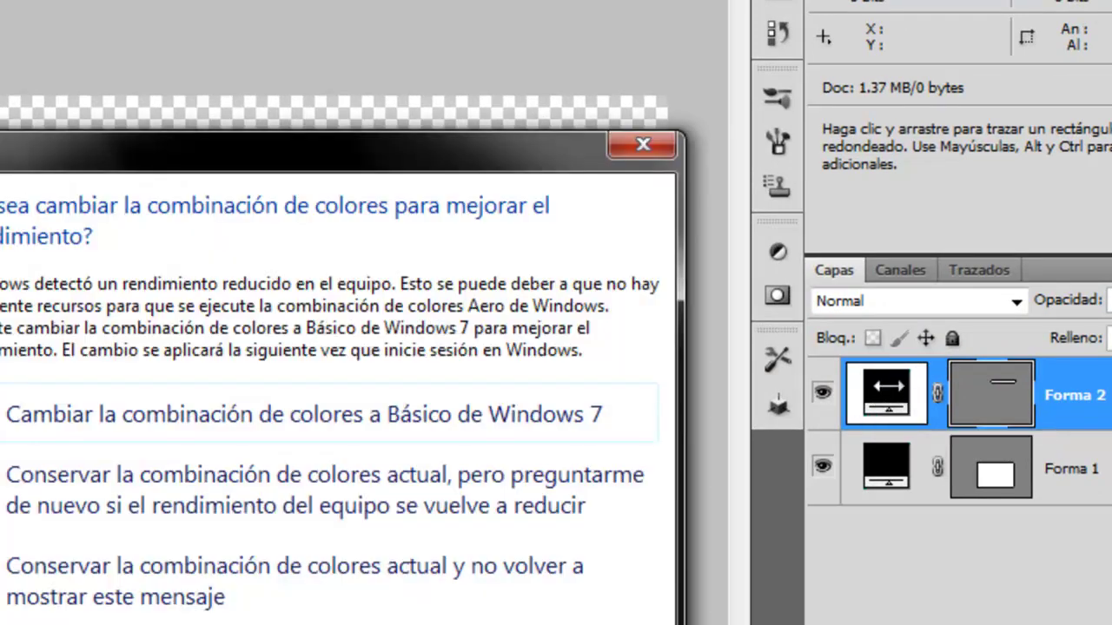
Fill the Forma 2 bar white and move it into the black rectangle's top
{"action": "left_click", "coordinate": [643, 145]}
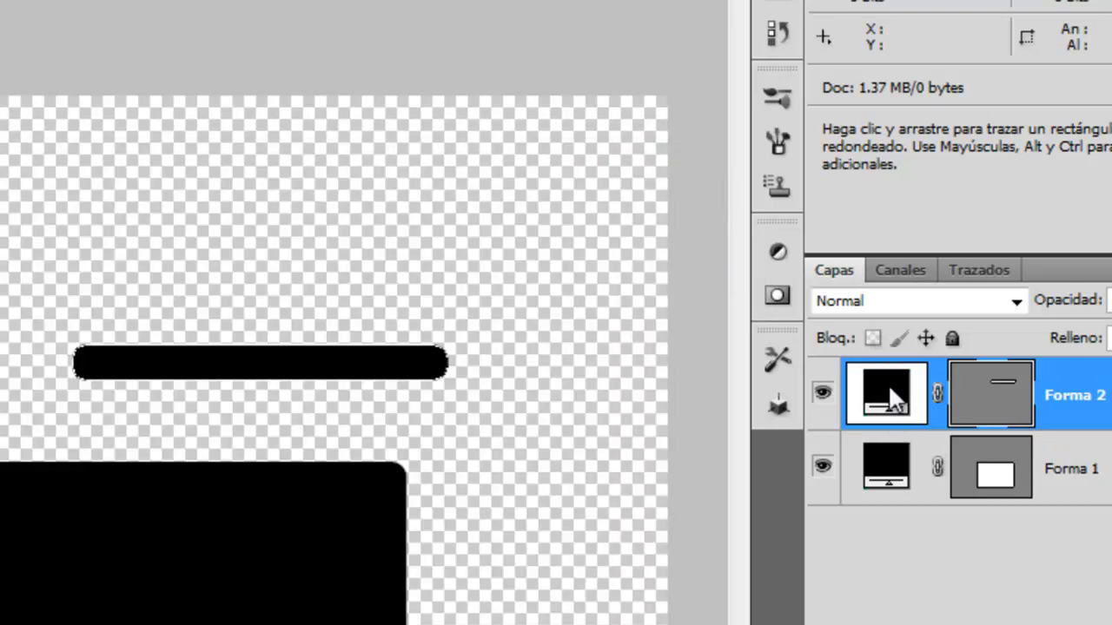
{"action": "double_click", "coordinate": [887, 383]}
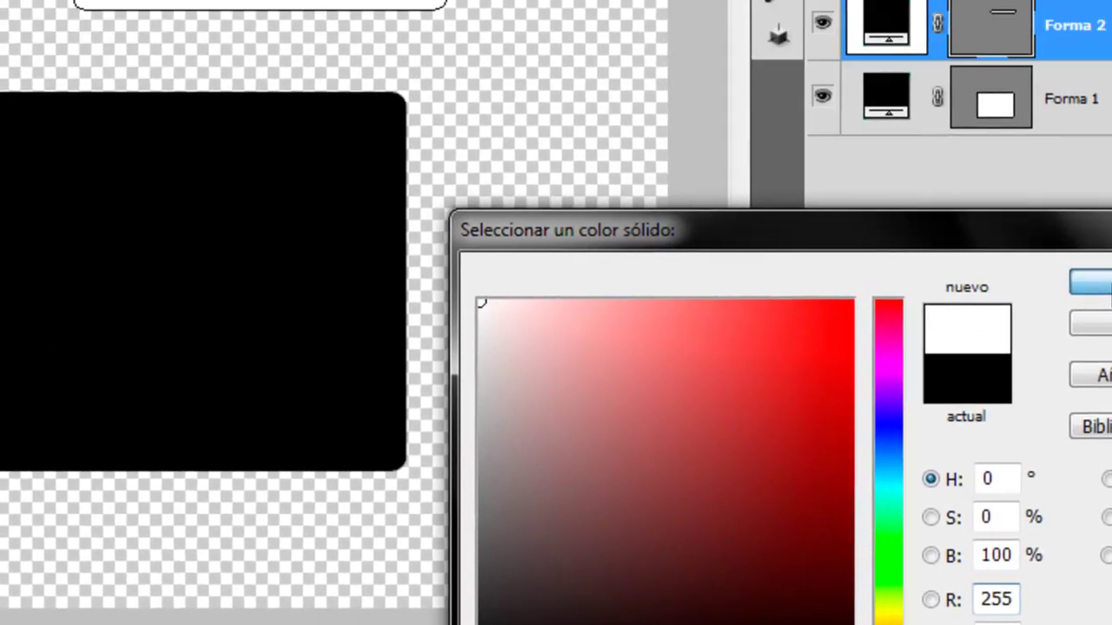
{"action": "left_click", "coordinate": [927, 162]}
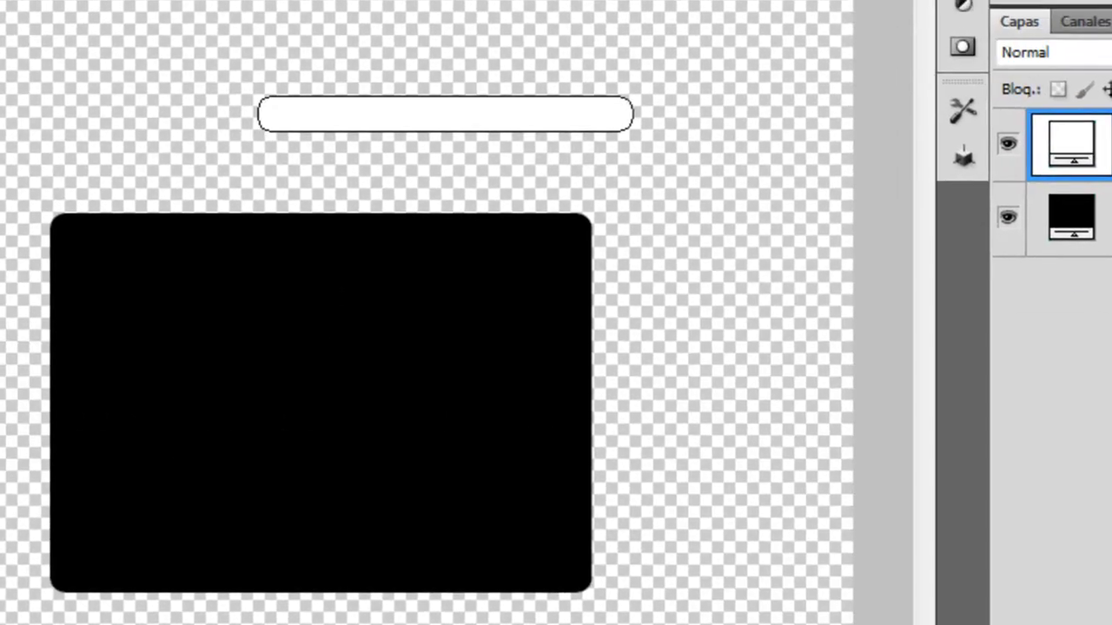
{"action": "key", "text": "ctrl+t"}
{"action": "left_click_drag", "start_coordinate": [523, 106], "coordinate": [463, 252]}
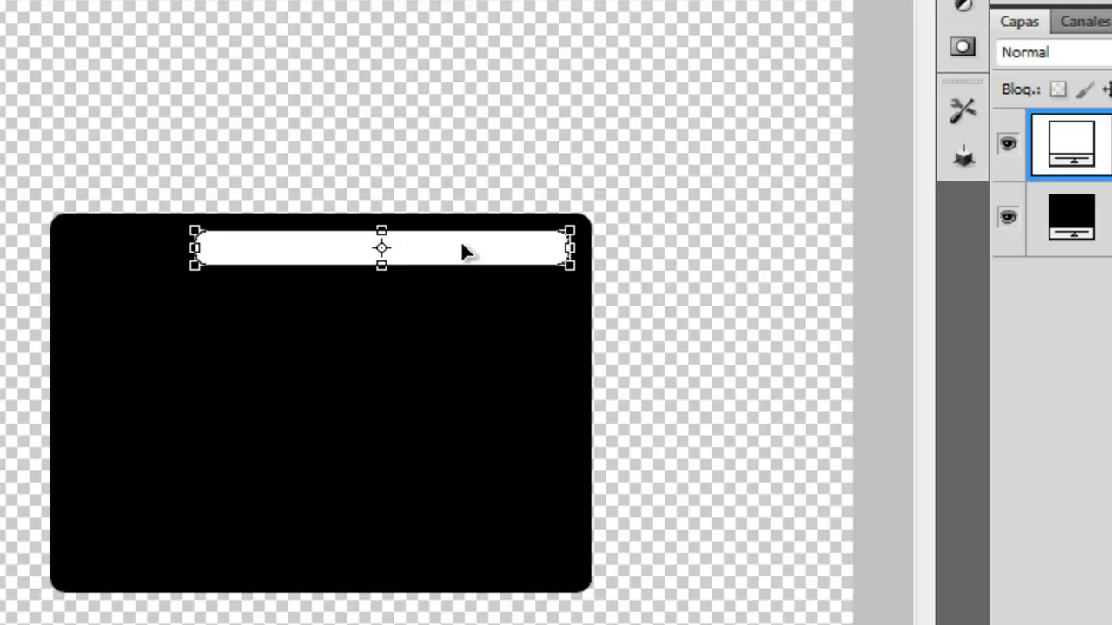
Duplicate the white bar into the second, third and fourth rows, nudging each down
{"action": "left_click_drag", "start_coordinate": [463, 251], "coordinate": [455, 292]}
{"action": "left_click_drag", "start_coordinate": [457, 299], "coordinate": [457, 299]}
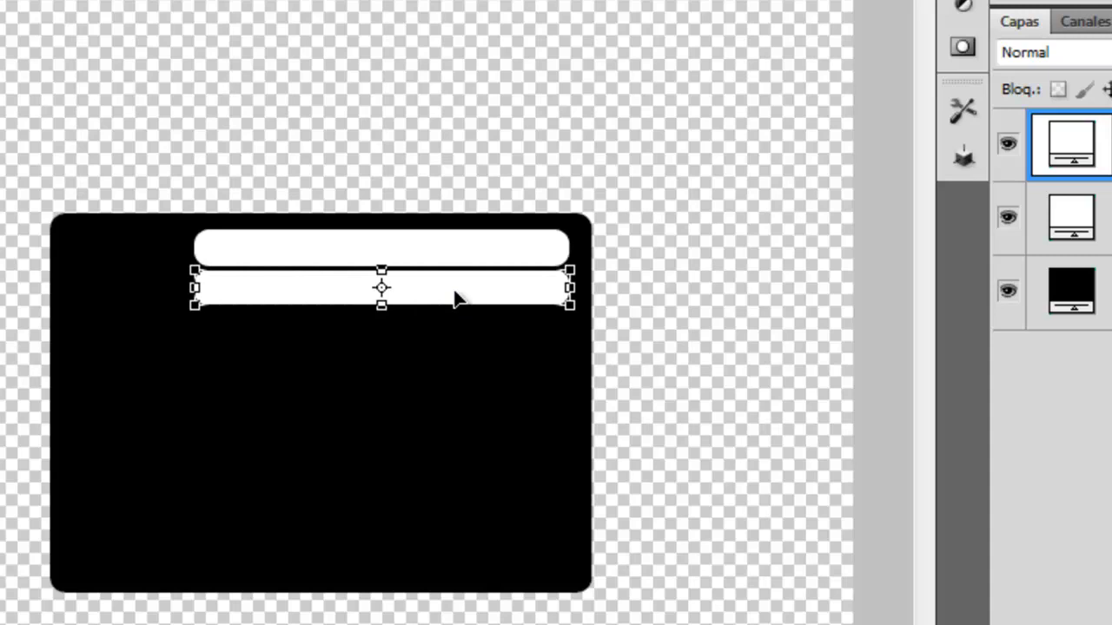
{"action": "key", "text": "Return"}
{"action": "left_click_drag", "start_coordinate": [442, 312], "coordinate": [441, 331]}
{"action": "key", "text": "Down"}
{"action": "key", "text": "Down"}
{"action": "left_click_drag", "start_coordinate": [492, 327], "coordinate": [485, 368]}
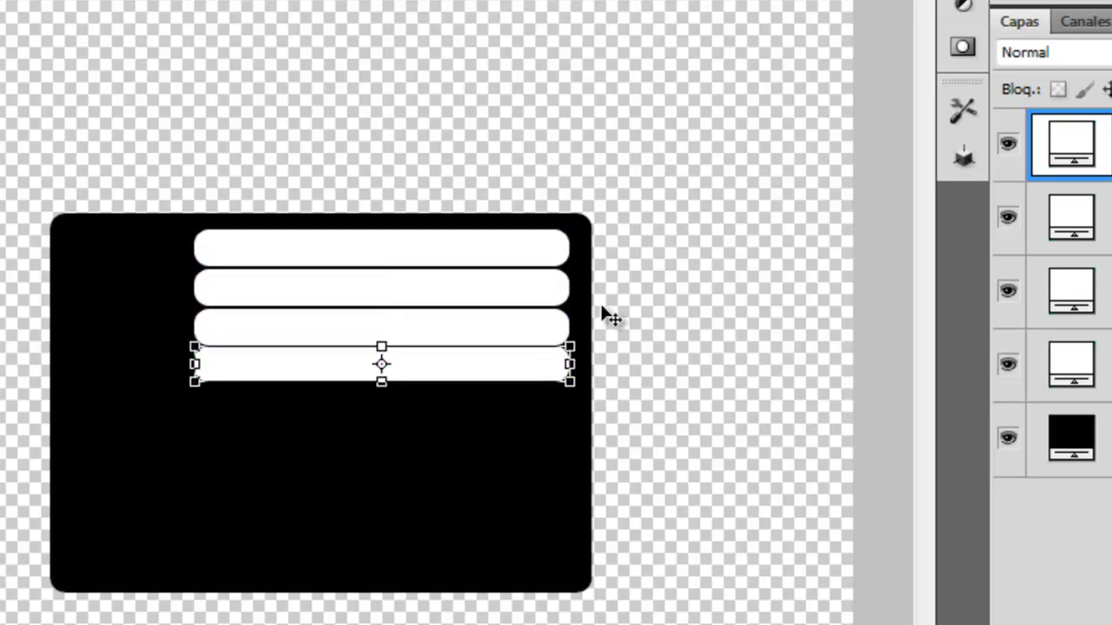
{"action": "key", "text": "Down"}
Add the fifth through ninth bar copies below, nudging each down for even spacing
{"action": "key", "text": "Down"}
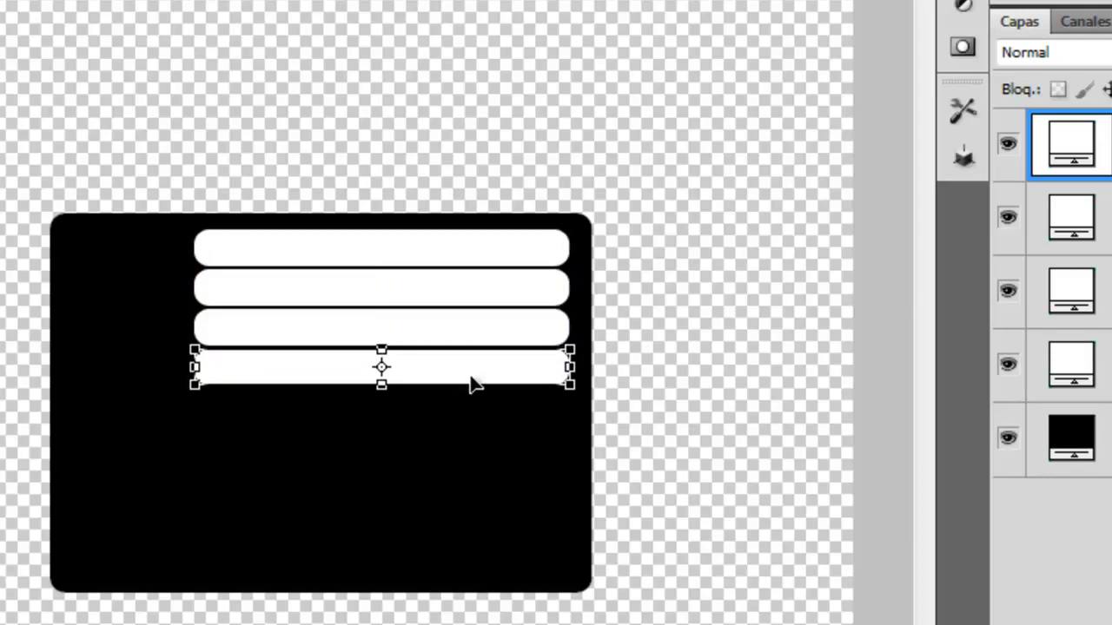
{"action": "mouse_move", "coordinate": [466, 382]}
{"action": "left_mouse_down"}
{"action": "mouse_move", "coordinate": [465, 418]}
{"action": "mouse_move", "coordinate": [500, 432]}
{"action": "left_mouse_up"}
{"action": "key", "text": "Down"}
{"action": "key", "text": "Down"}
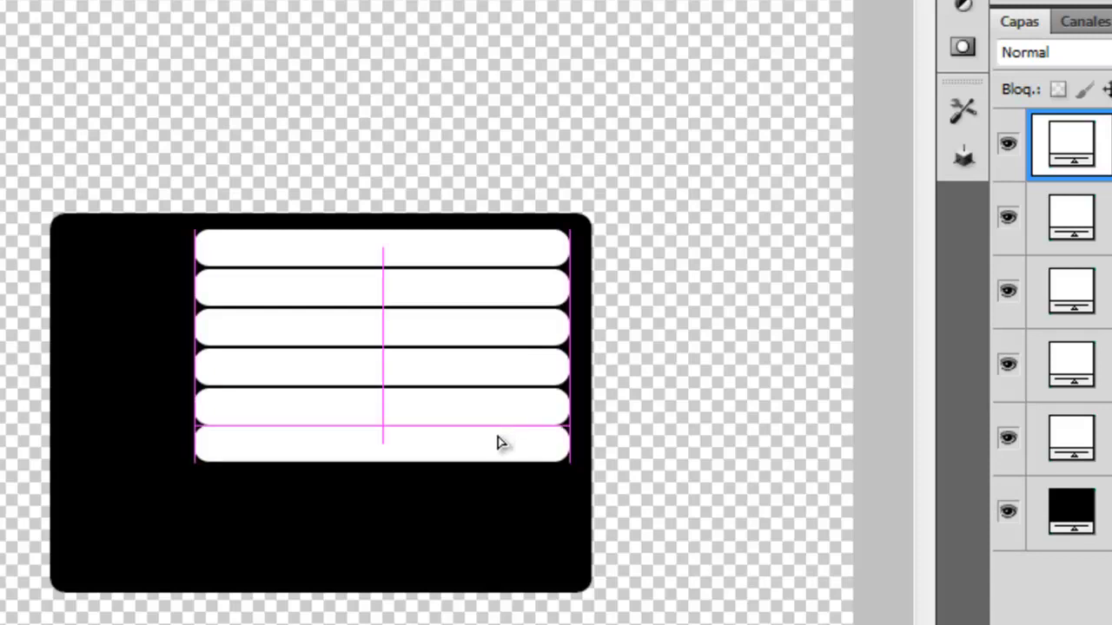
{"action": "left_click_drag", "start_coordinate": [619, 389], "coordinate": [619, 389]}
{"action": "key", "text": "Down"}
{"action": "key", "text": "Down"}
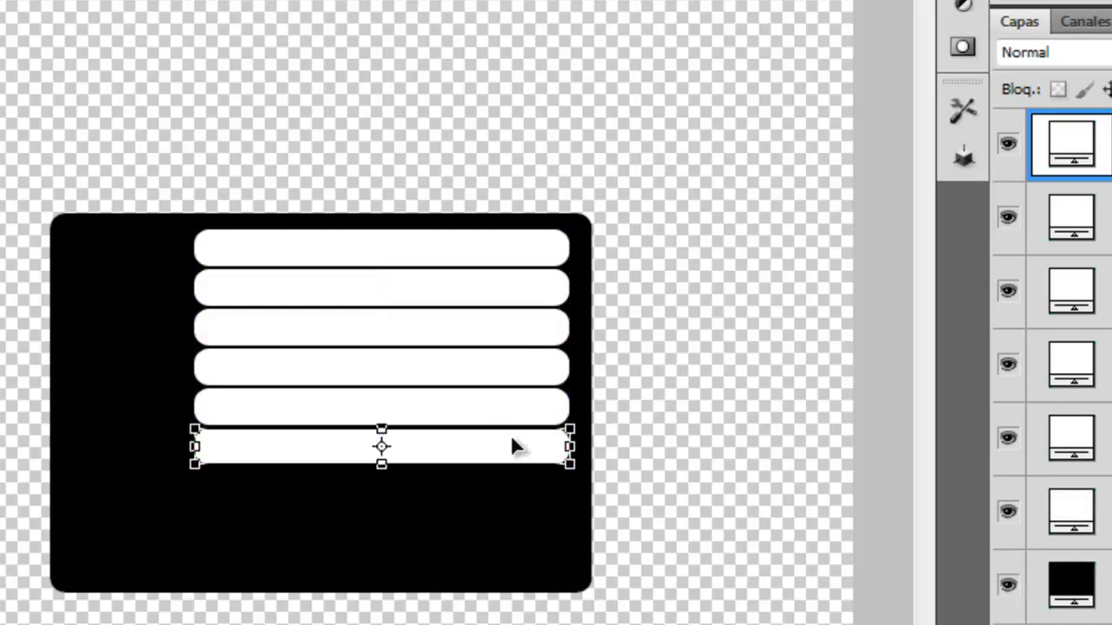
{"action": "left_click_drag", "start_coordinate": [504, 457], "coordinate": [539, 465]}
{"action": "key", "text": "Down"}
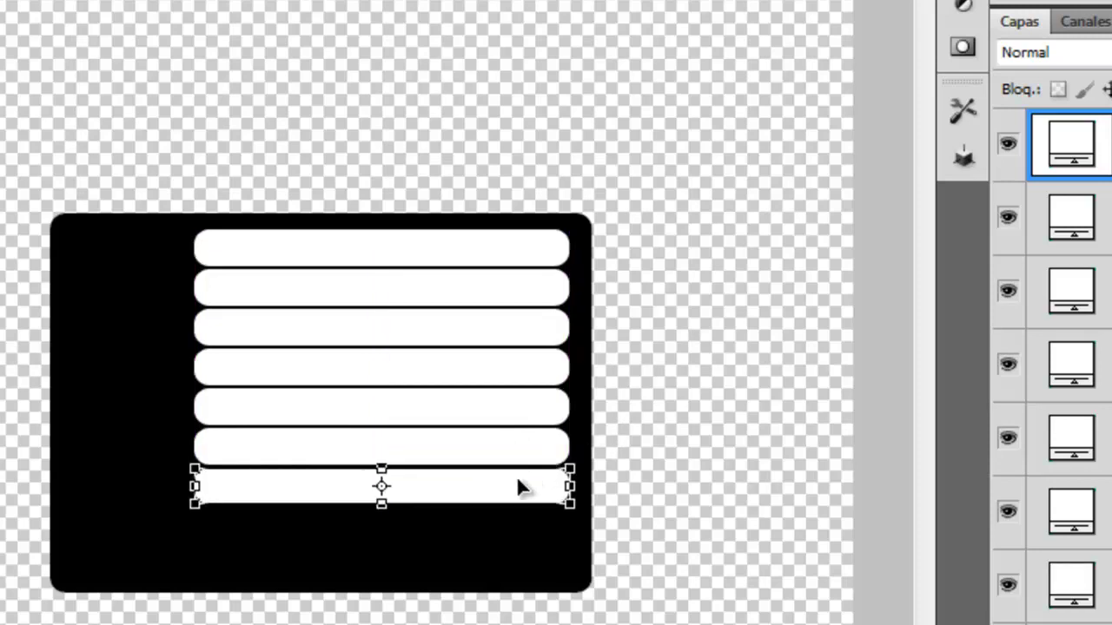
{"action": "left_click_drag", "start_coordinate": [512, 499], "coordinate": [506, 526]}
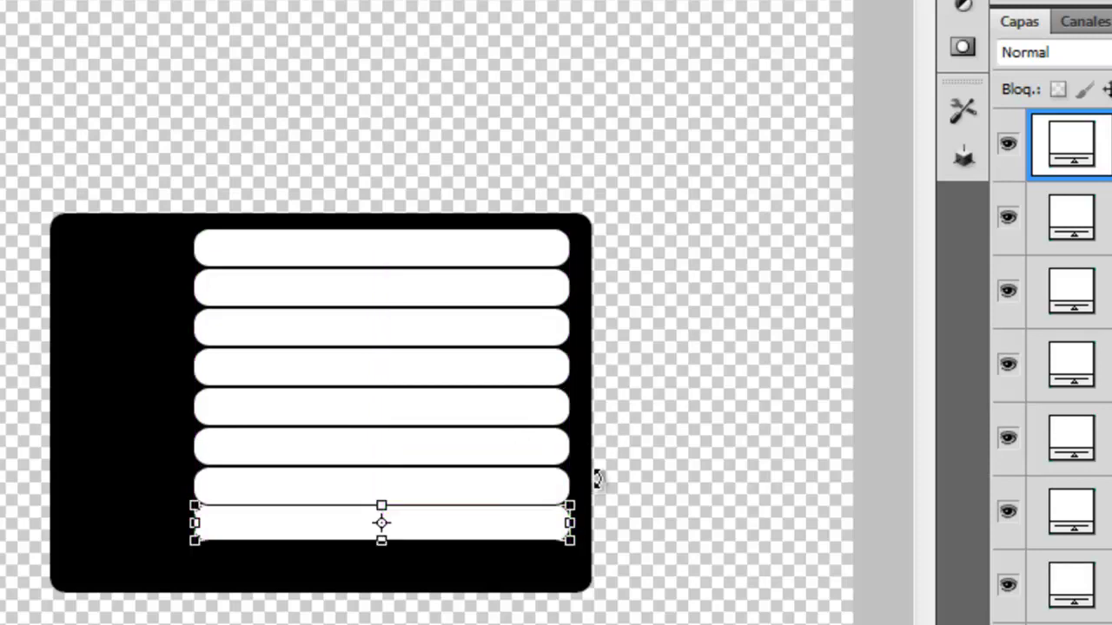
{"action": "key", "text": "Down"}
{"action": "key", "text": "Down"}
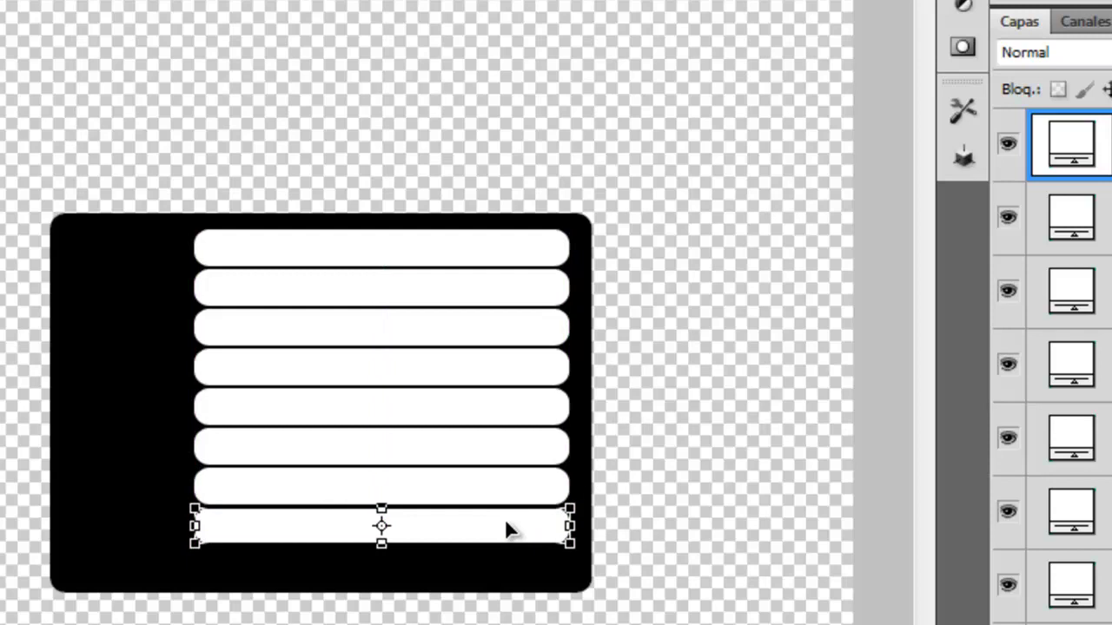
{"action": "left_click_drag", "start_coordinate": [510, 530], "coordinate": [503, 560]}
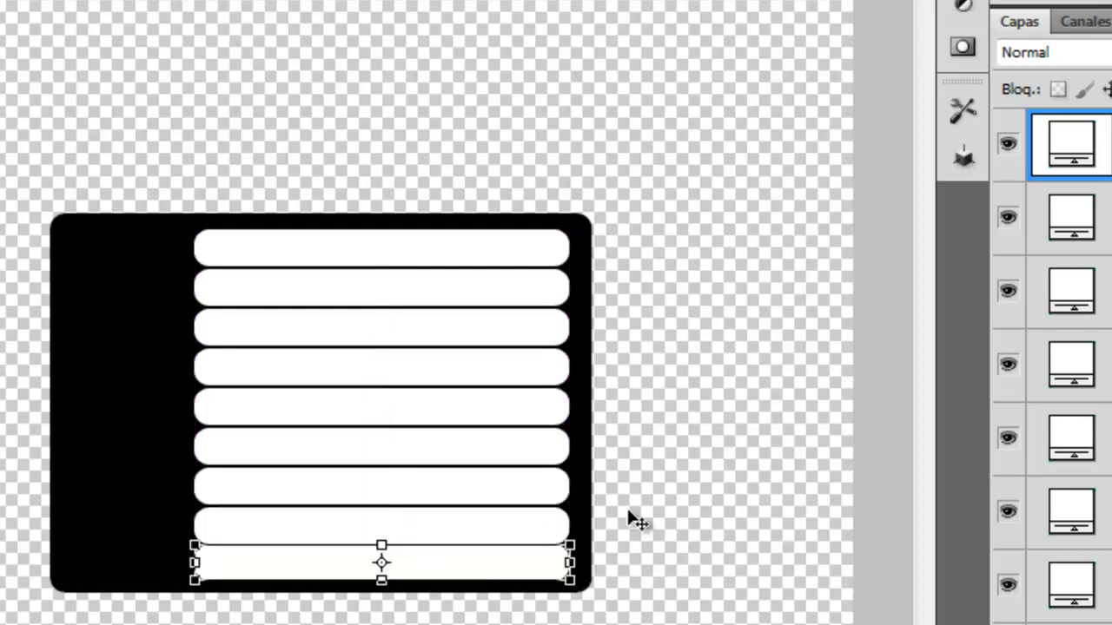
{"action": "key", "text": "Down"}
{"action": "key", "text": "Down"}
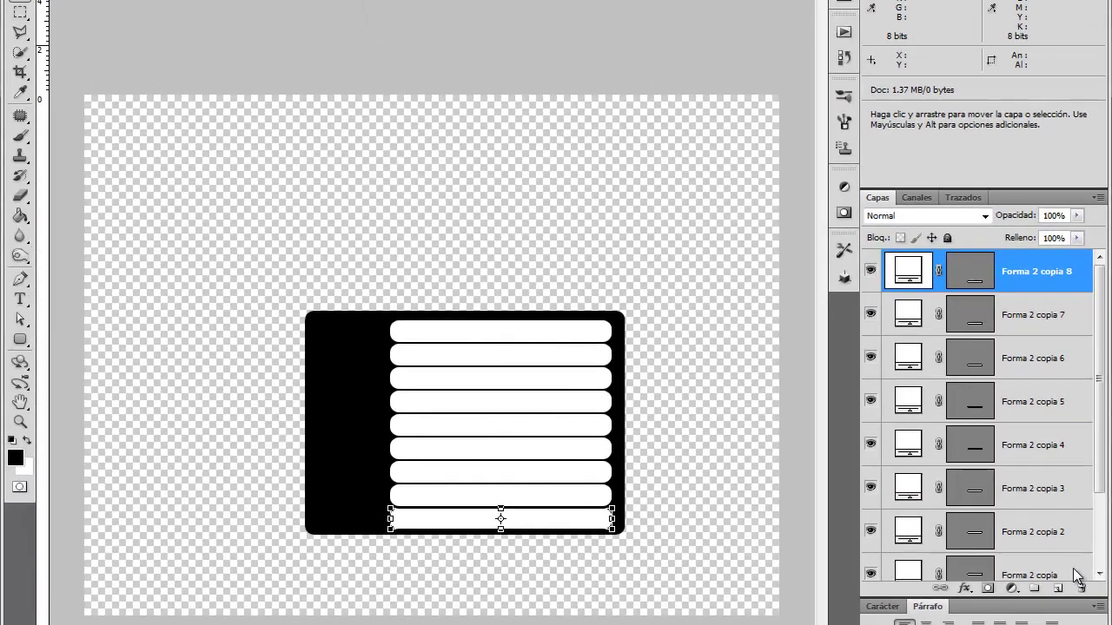
Scroll through the Layers panel to review the stacked bar layers
{"action": "scroll", "coordinate": [1077, 575], "scroll_direction": "down", "scroll_amount": 1}
{"action": "scroll", "coordinate": [1077, 575], "scroll_direction": "down", "scroll_amount": 1}
{"action": "scroll", "coordinate": [1073, 575], "scroll_direction": "up", "scroll_amount": 2}
{"action": "scroll", "coordinate": [1074, 575], "scroll_direction": "down", "scroll_amount": 2}
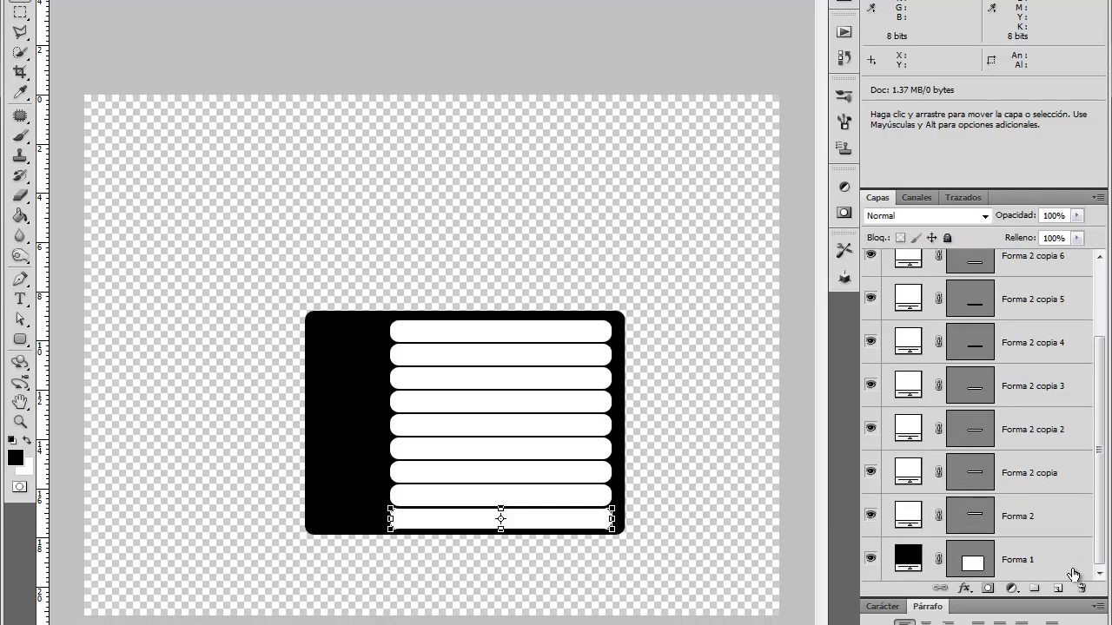
{"action": "key", "text": "shift"}
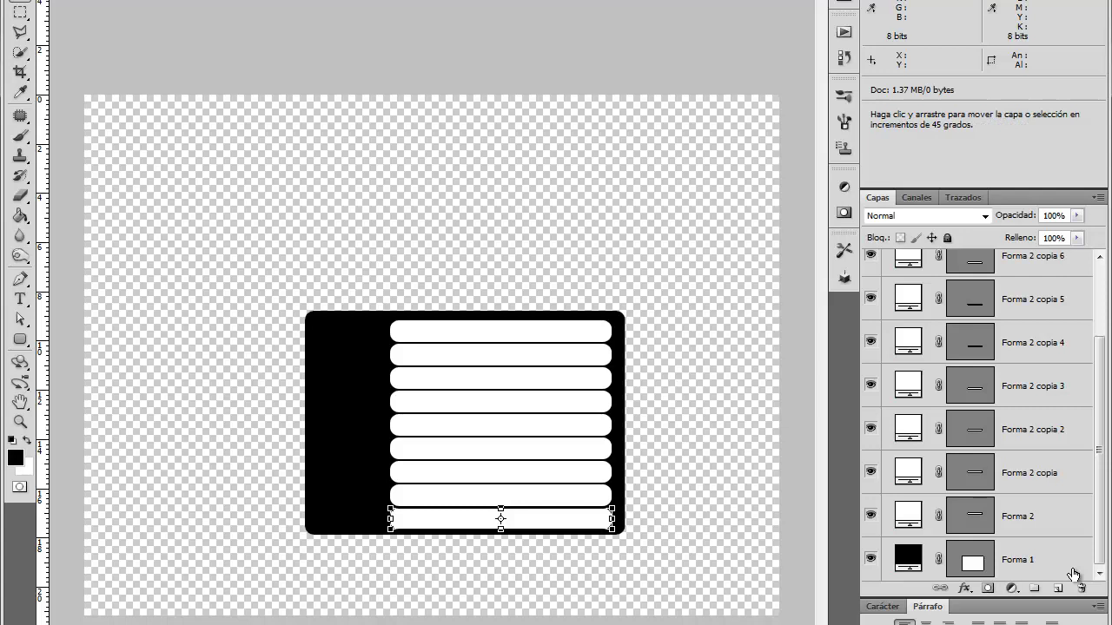
Set all nine white bar layers to 40% opacity, then return to layer Forma 1
{"action": "key", "text": "alt+shift+bracketleft"}
{"action": "key", "text": "alt+shift+bracketleft"}
{"action": "key", "text": "alt+shift+bracketleft"}
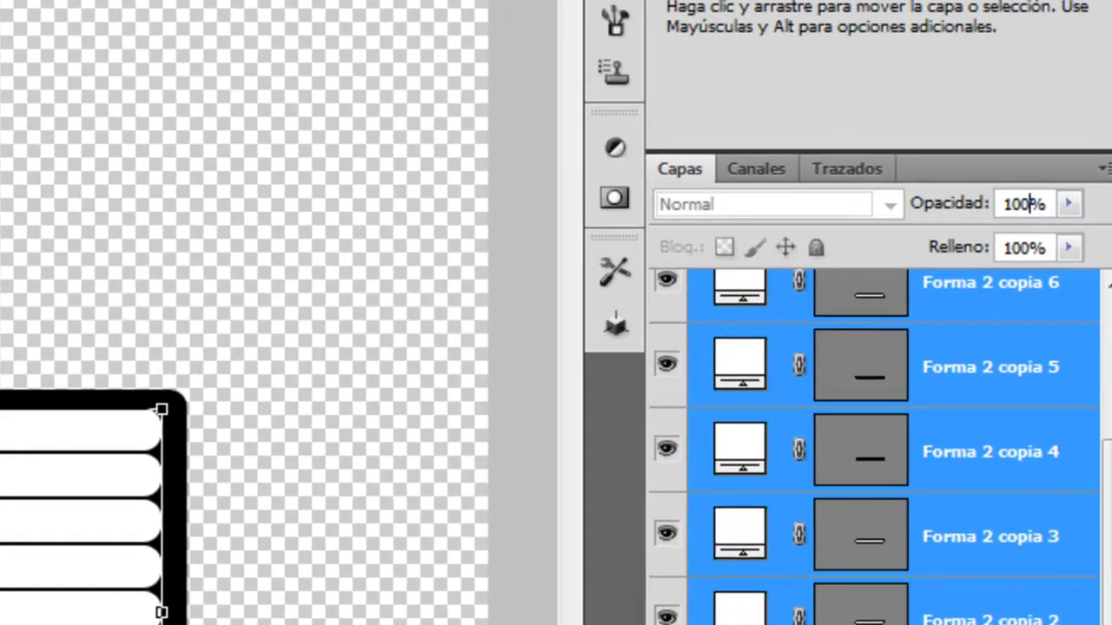
{"action": "left_click_drag", "start_coordinate": [1022, 204], "coordinate": [1003, 204]}
{"action": "type", "text": "40"}
{"action": "key", "text": "Return"}
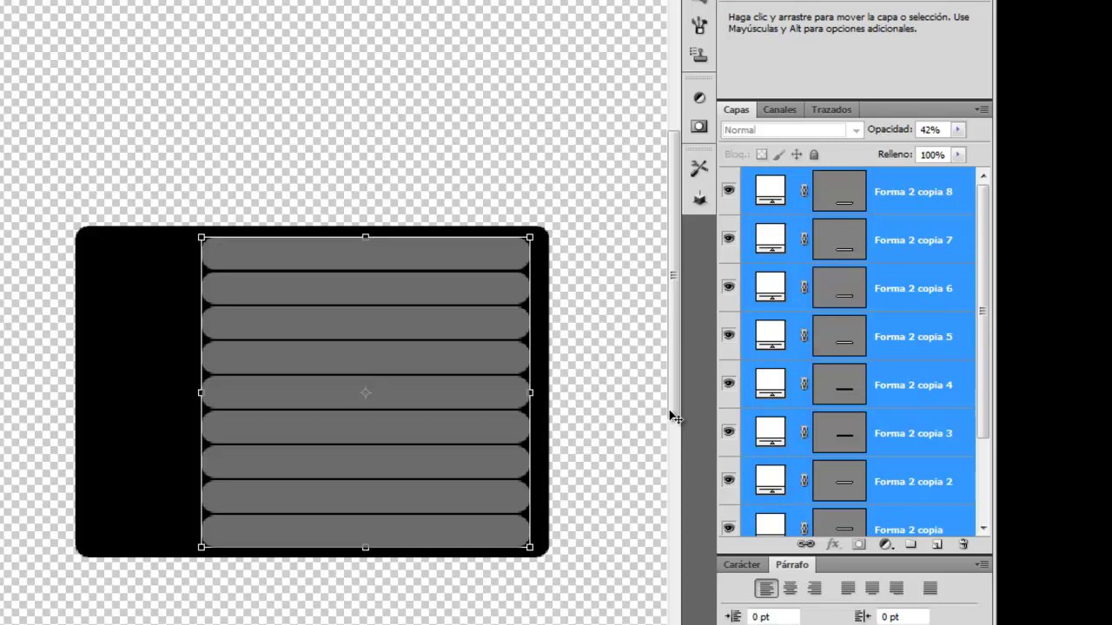
{"action": "key", "text": "alt+comma"}
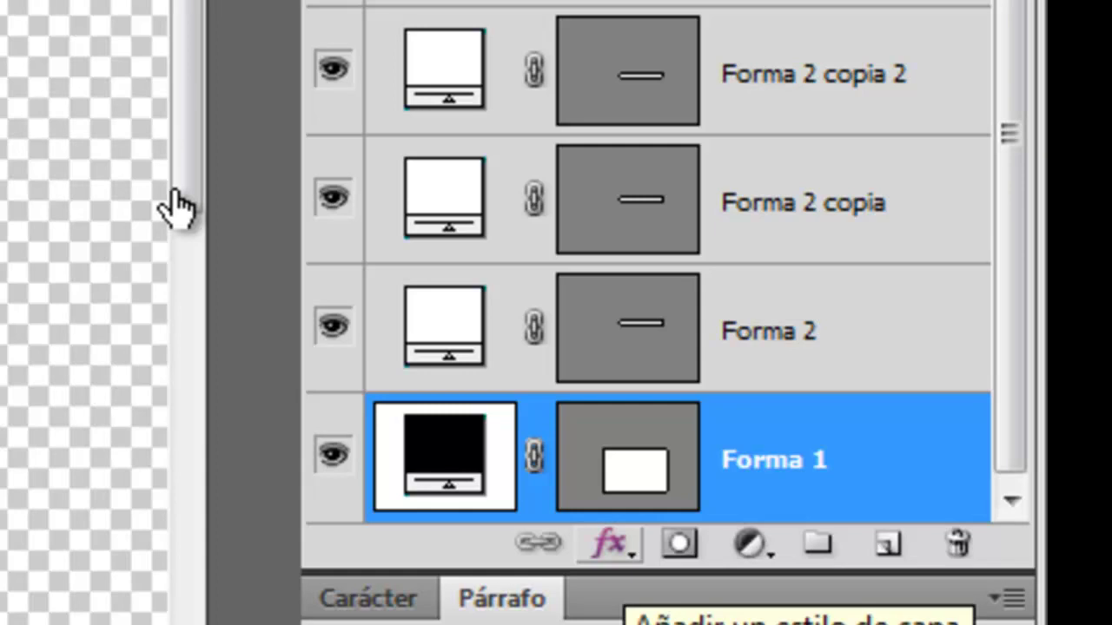
Add a Superposición de degradado to the black panel with a 0° angle
{"action": "left_click", "coordinate": [608, 543]}
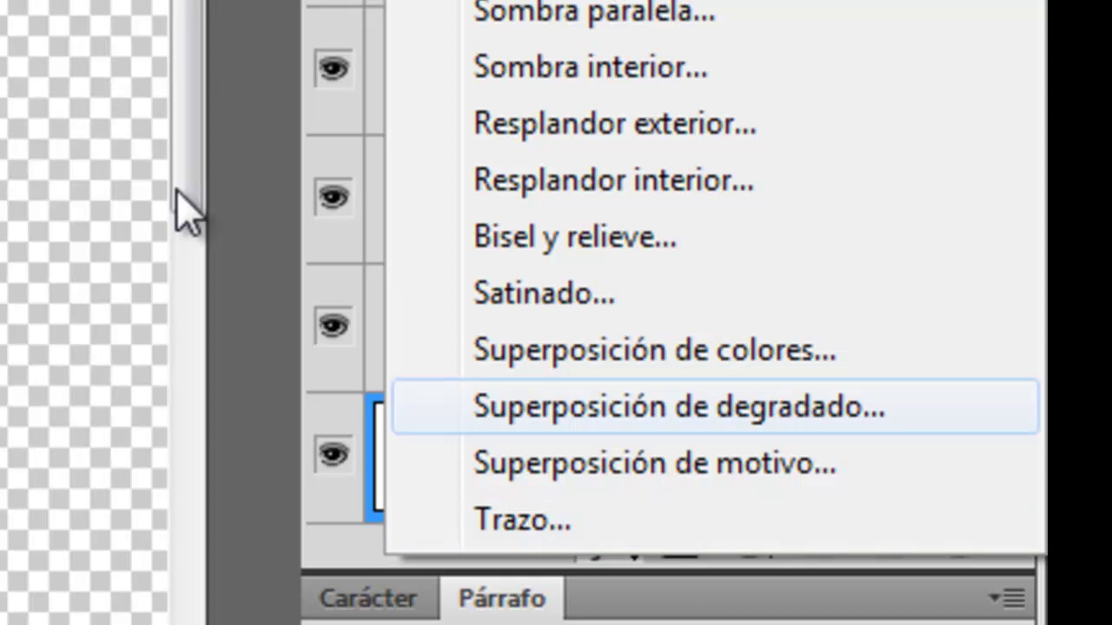
{"action": "key", "text": "Return"}
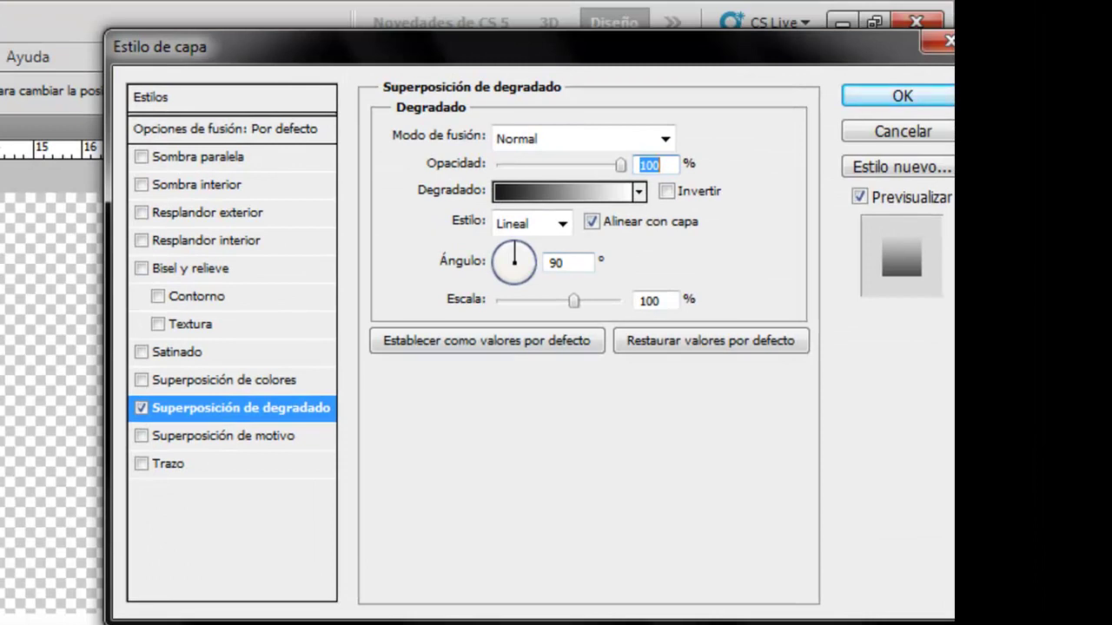
{"action": "key", "text": "Tab"}
{"action": "type", "text": "0"}
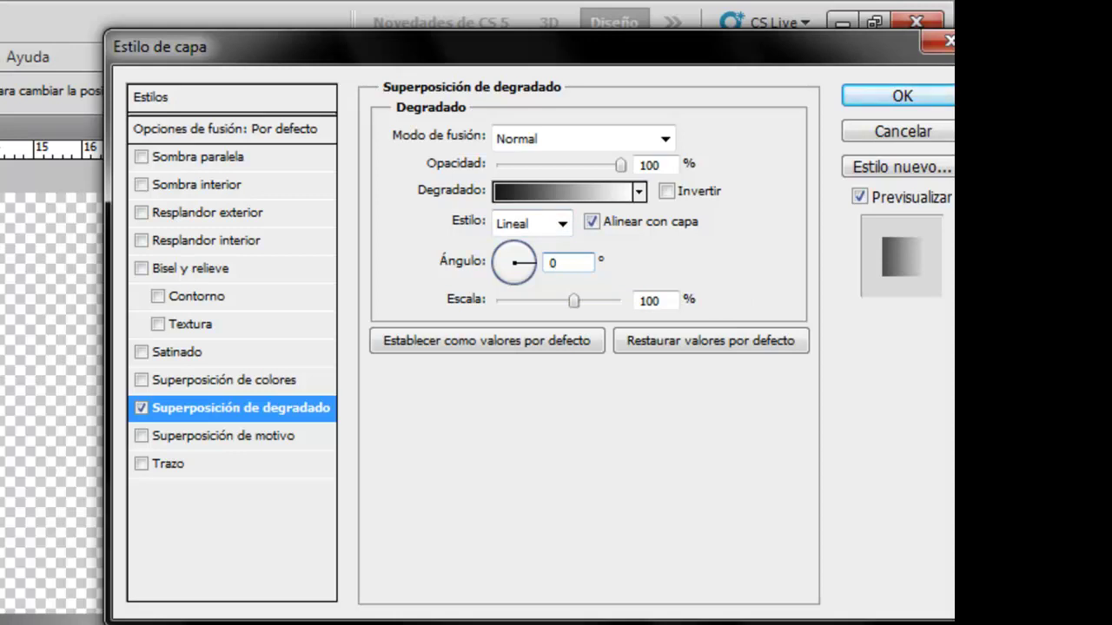
{"action": "left_click", "coordinate": [565, 192]}
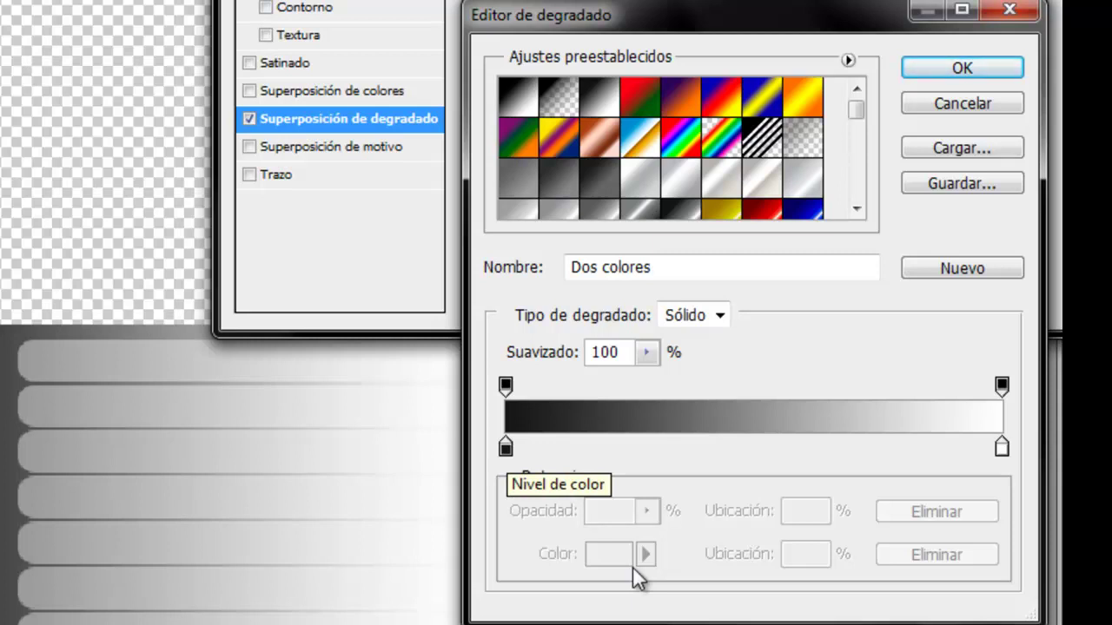
Set the gradient's left colour stop to dark navy blue (100152)
{"action": "left_click", "coordinate": [505, 446]}
{"action": "left_click", "coordinate": [632, 564]}
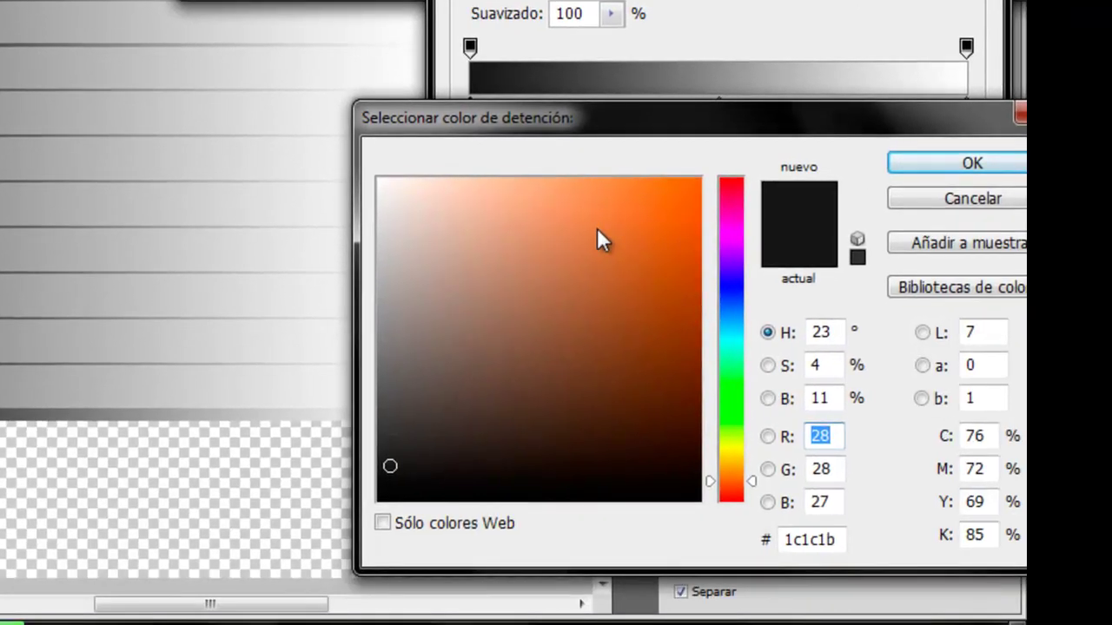
{"action": "left_click", "coordinate": [730, 275]}
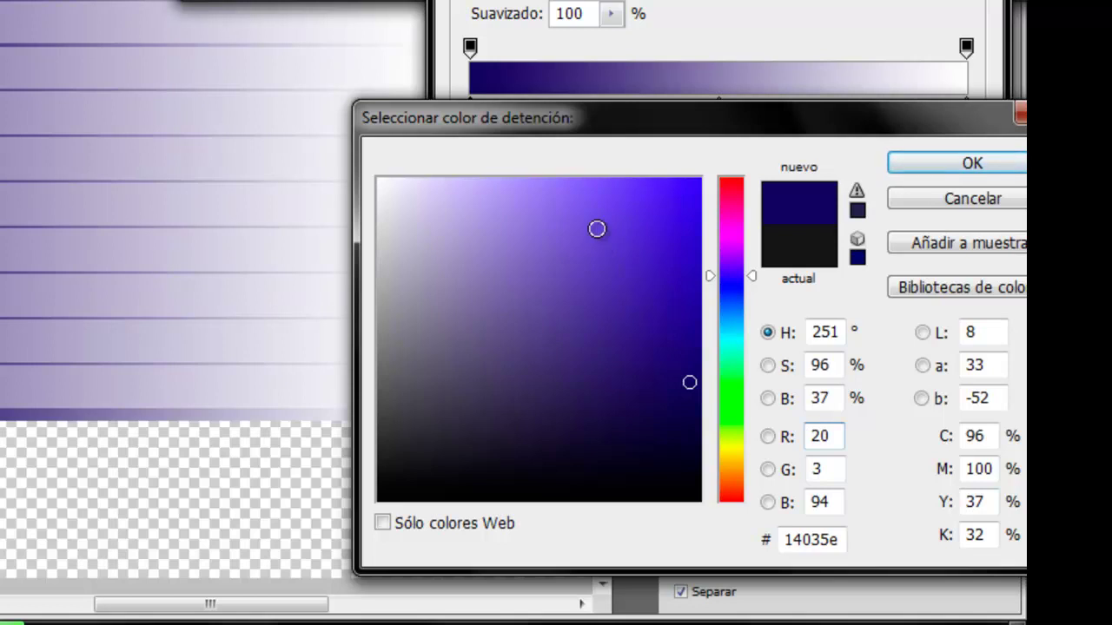
{"action": "key", "text": "Down"}
{"action": "key", "text": "Down"}
{"action": "key", "text": "Down"}
{"action": "key", "text": "Down"}
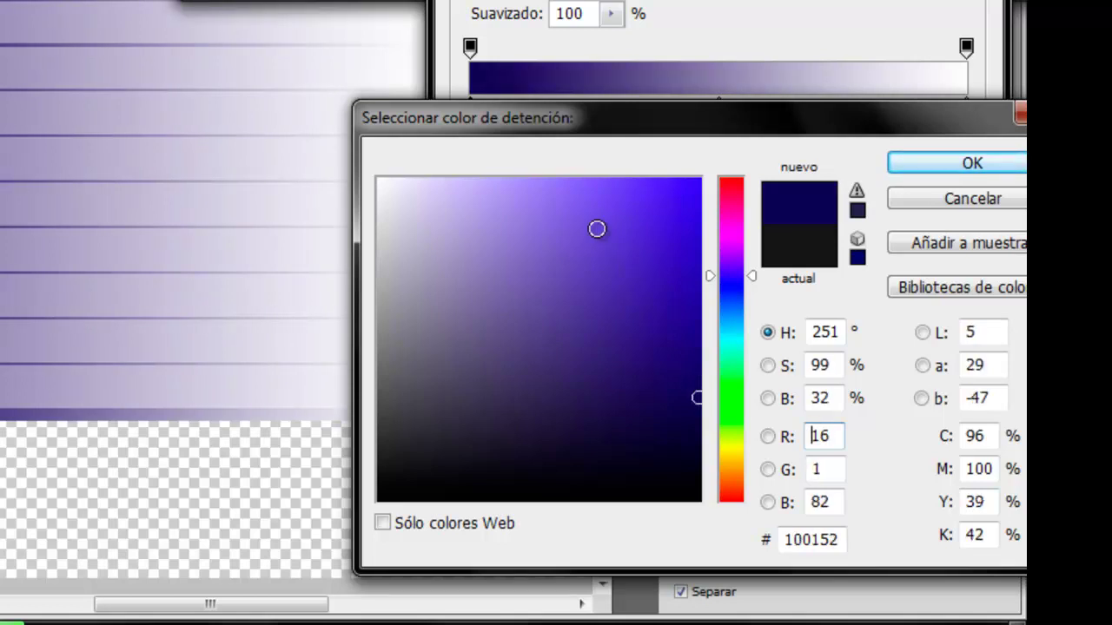
{"action": "key", "text": "Return"}
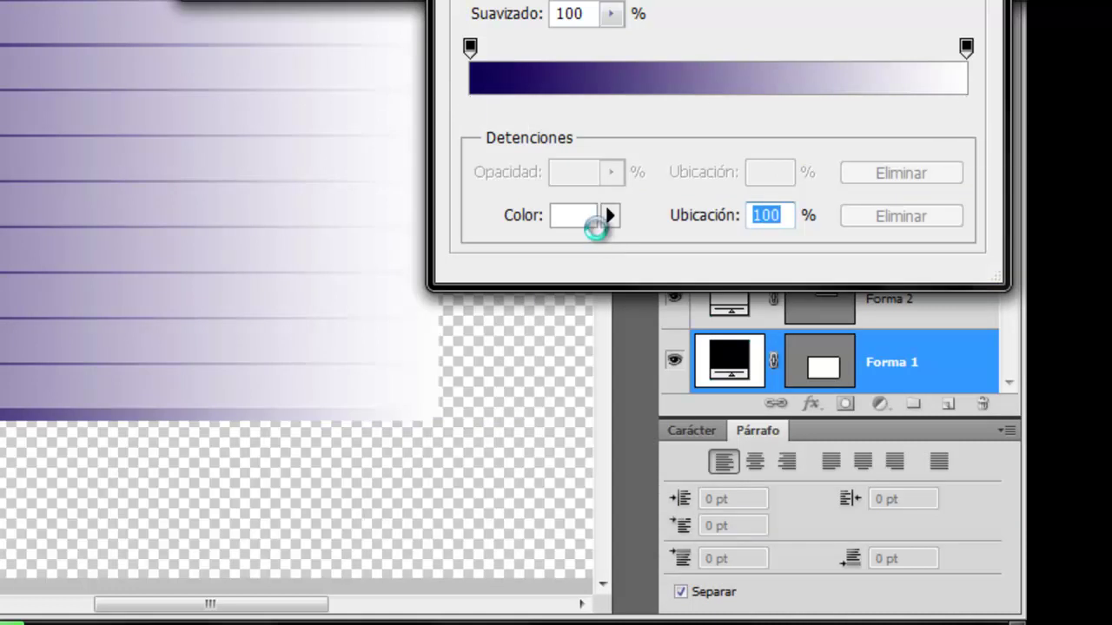
Set the right stop to deep purple (47029c) and apply the gradient overlay
{"action": "left_click", "coordinate": [595, 225]}
{"action": "left_click_drag", "start_coordinate": [730, 253], "coordinate": [730, 261]}
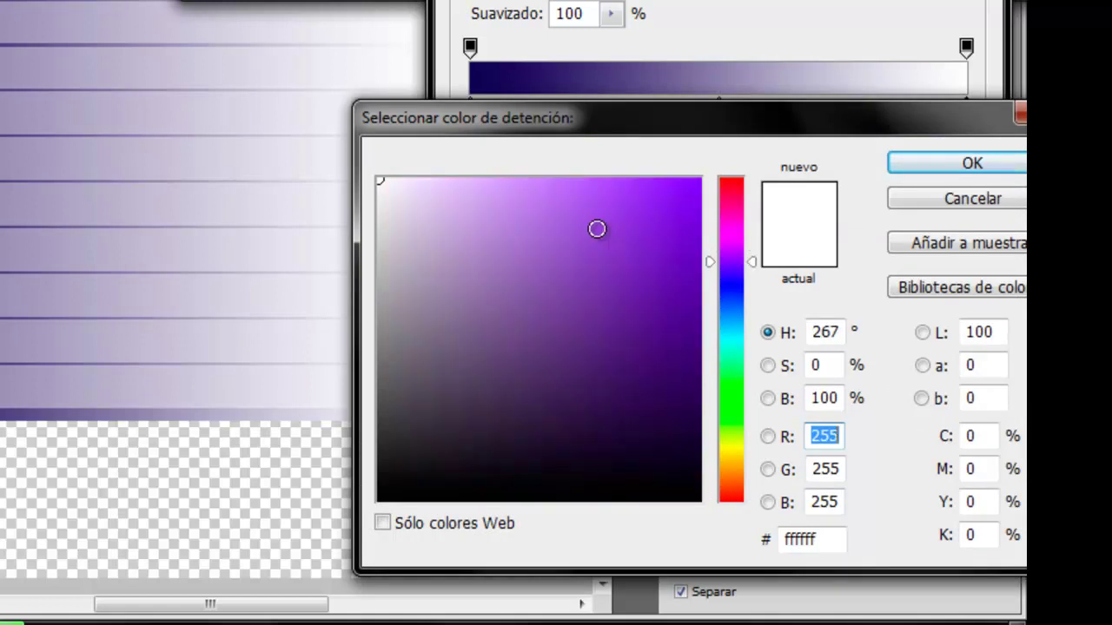
{"action": "left_click", "coordinate": [692, 241]}
{"action": "left_click", "coordinate": [690, 270]}
{"action": "left_click_drag", "start_coordinate": [690, 270], "coordinate": [692, 288]}
{"action": "left_click", "coordinate": [696, 302]}
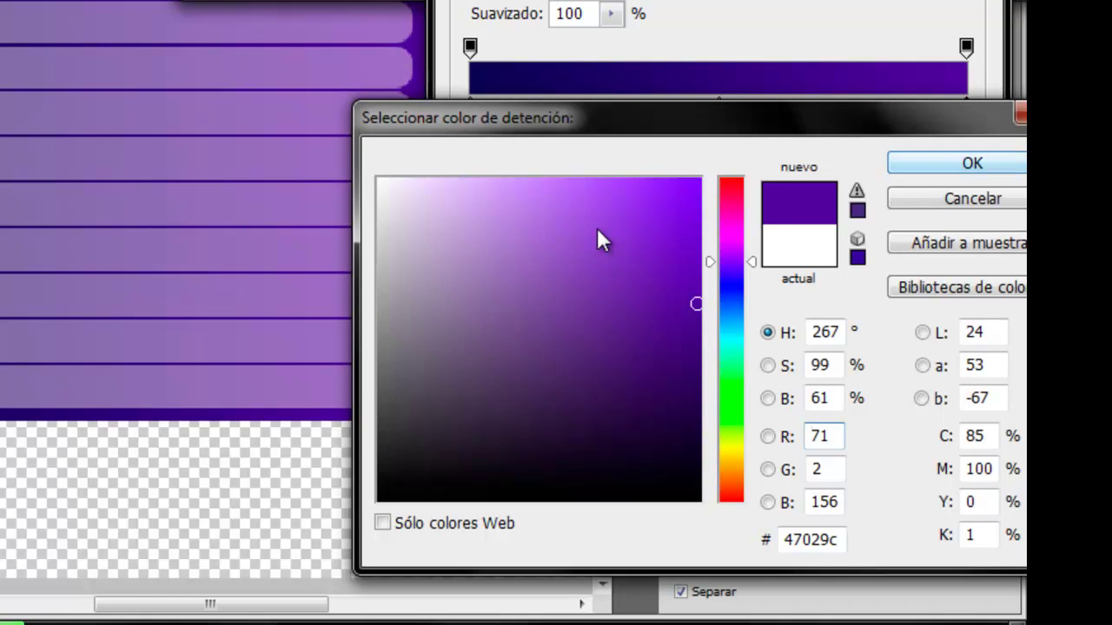
{"action": "key", "text": "Return"}
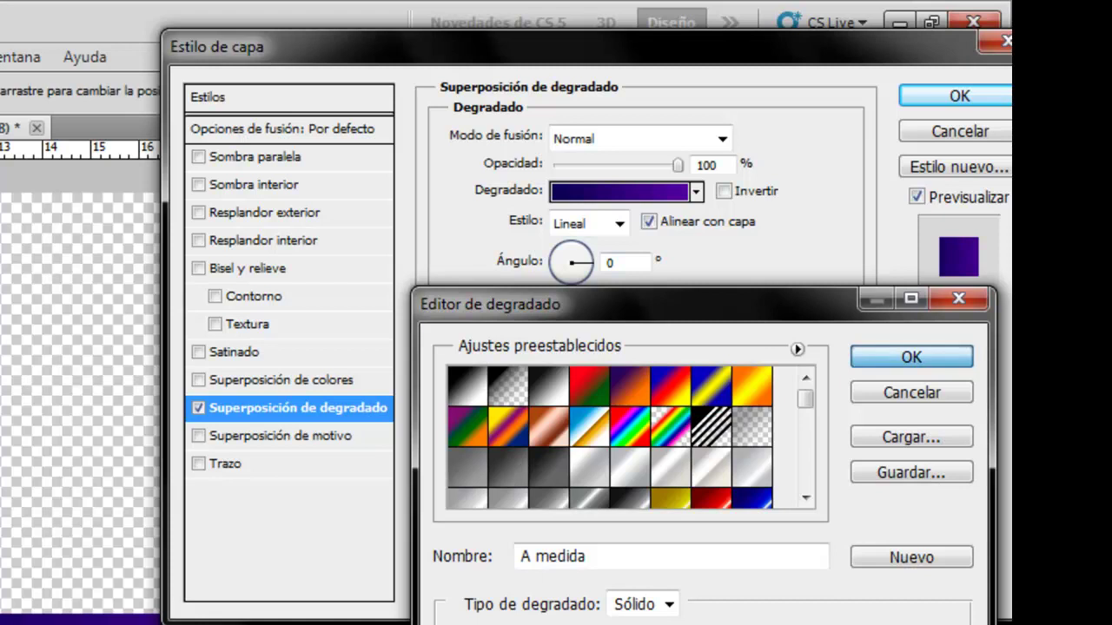
{"action": "key", "text": "Return"}
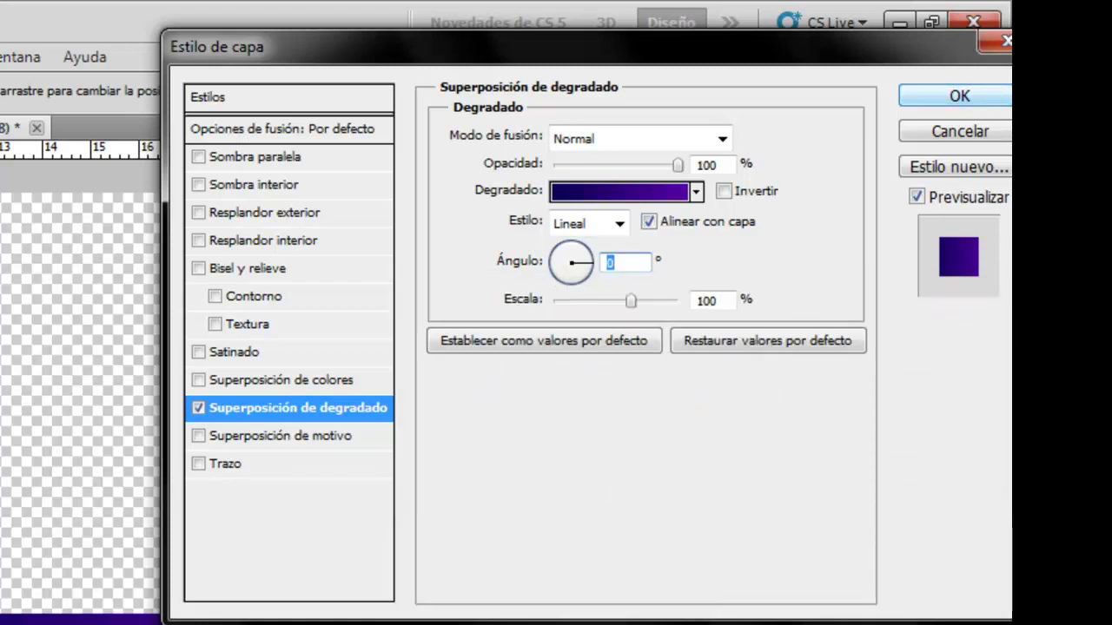
{"action": "key", "text": "Return"}
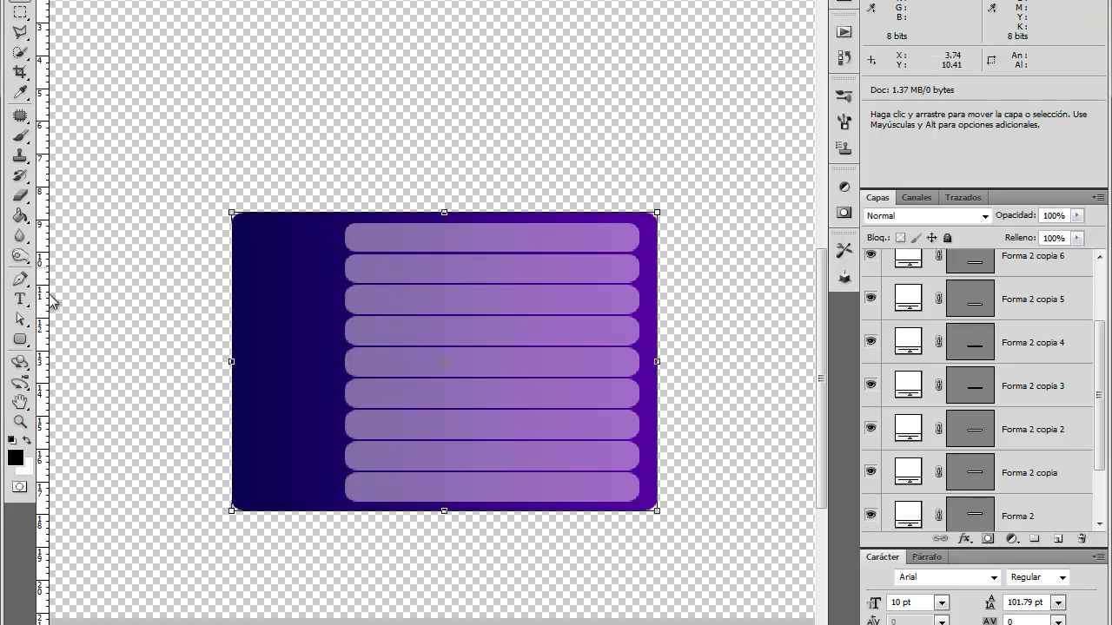
Add a text label on the top bar and stack the Nombre del Evento layer above all bar layers
{"action": "left_click", "coordinate": [20, 301]}
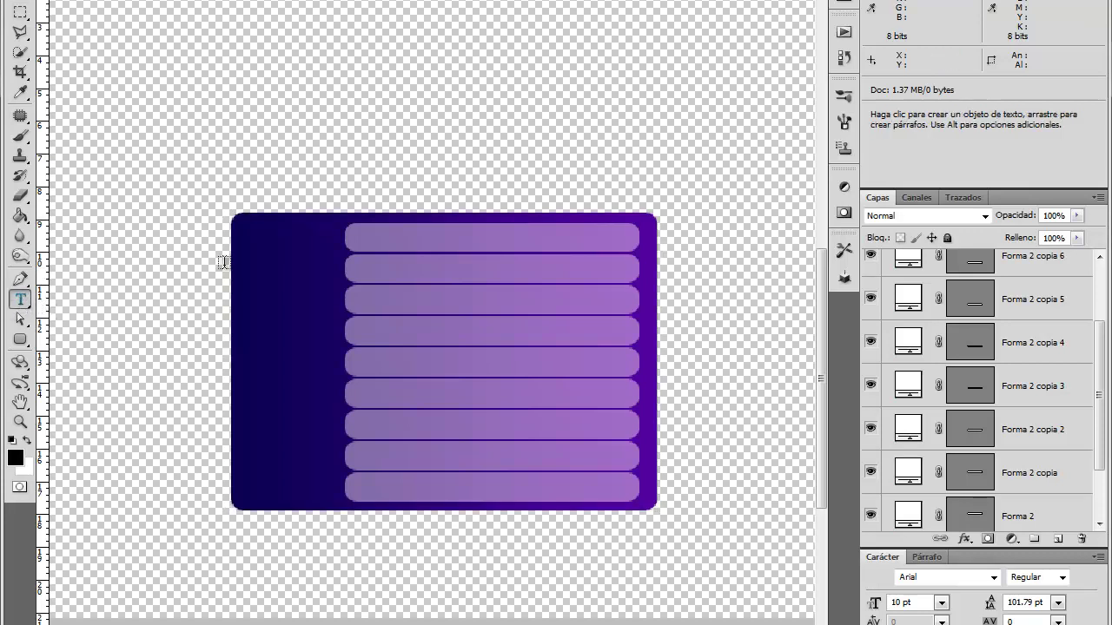
{"action": "left_click", "coordinate": [362, 238]}
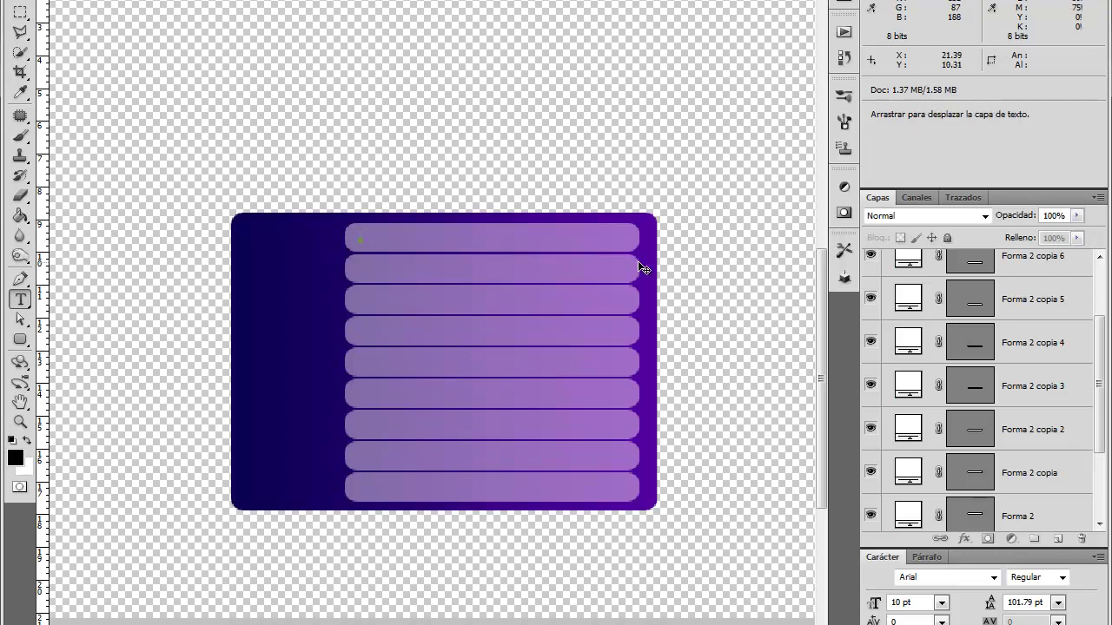
{"action": "type", "text": "In"}
{"action": "type", "text": " Bus"}
{"action": "scroll", "coordinate": [963, 425], "scroll_direction": "down", "scroll_amount": 3}
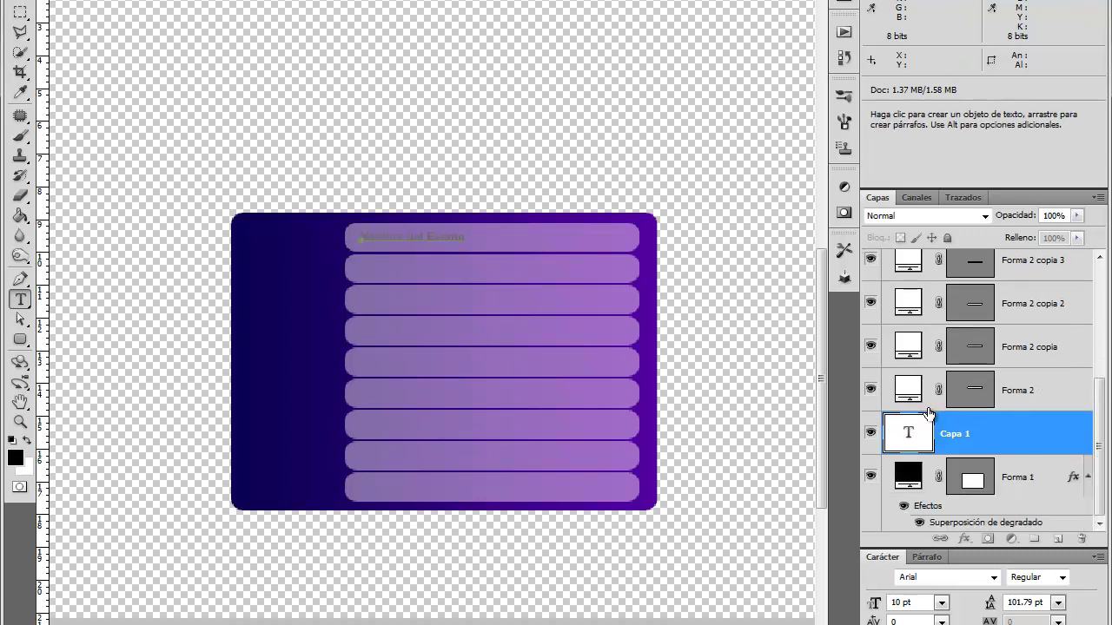
{"action": "mouse_move", "coordinate": [908, 434]}
{"action": "left_mouse_down"}
{"action": "mouse_move", "coordinate": [930, 211]}
{"action": "mouse_move", "coordinate": [929, 240]}
{"action": "left_mouse_up"}
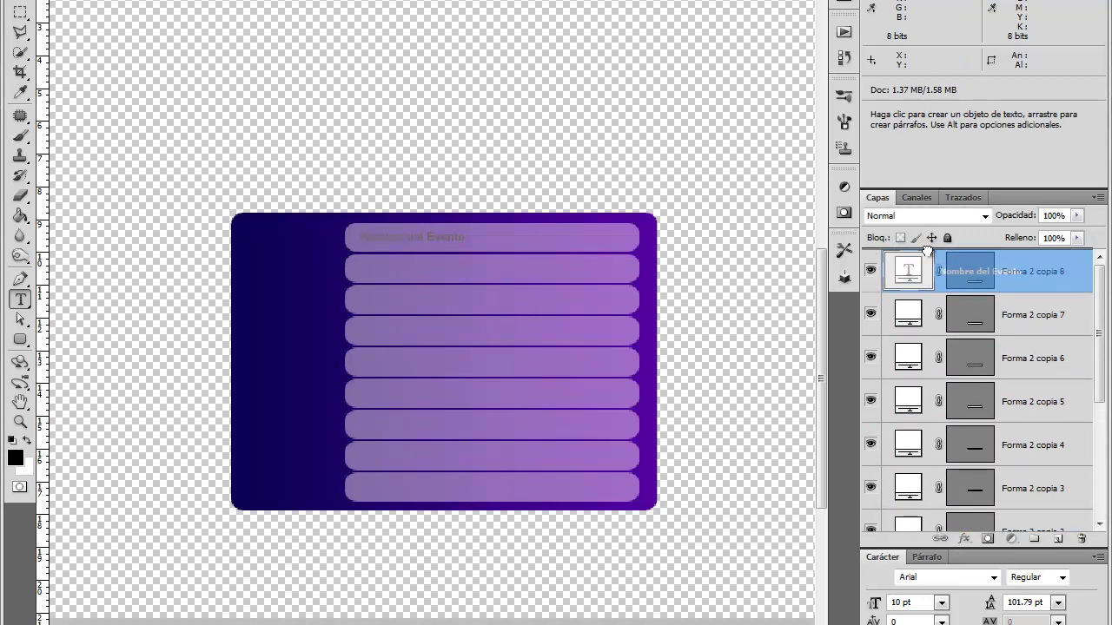
{"action": "left_click_drag", "start_coordinate": [930, 240], "coordinate": [945, 276]}
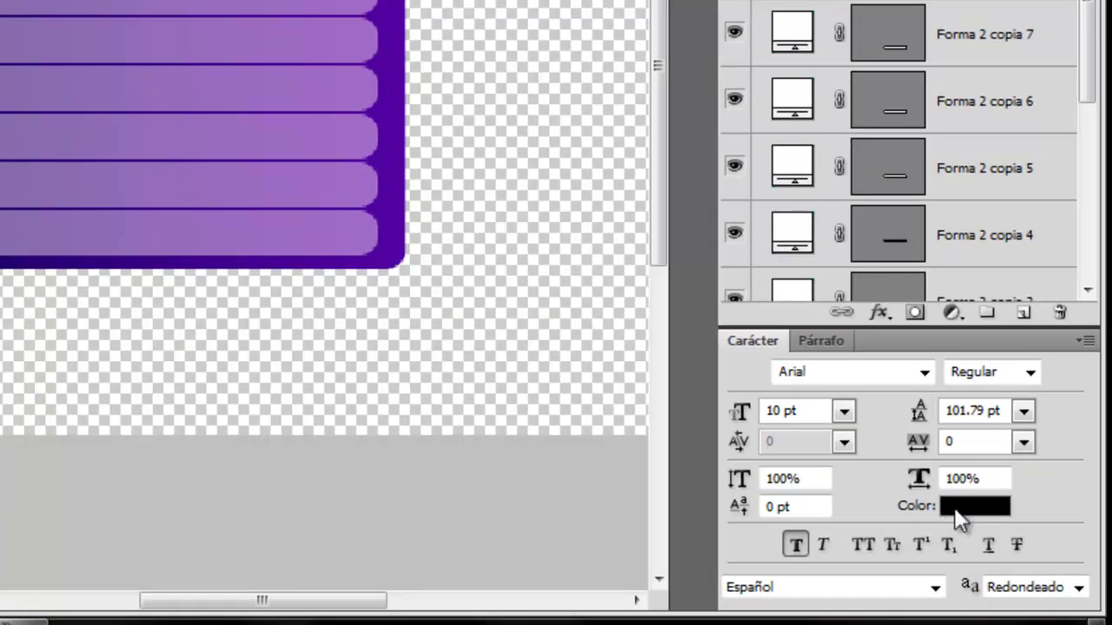
Colour the Nombre del Evento text white and Alt-drag a copy onto the second bar
{"action": "left_click", "coordinate": [955, 513]}
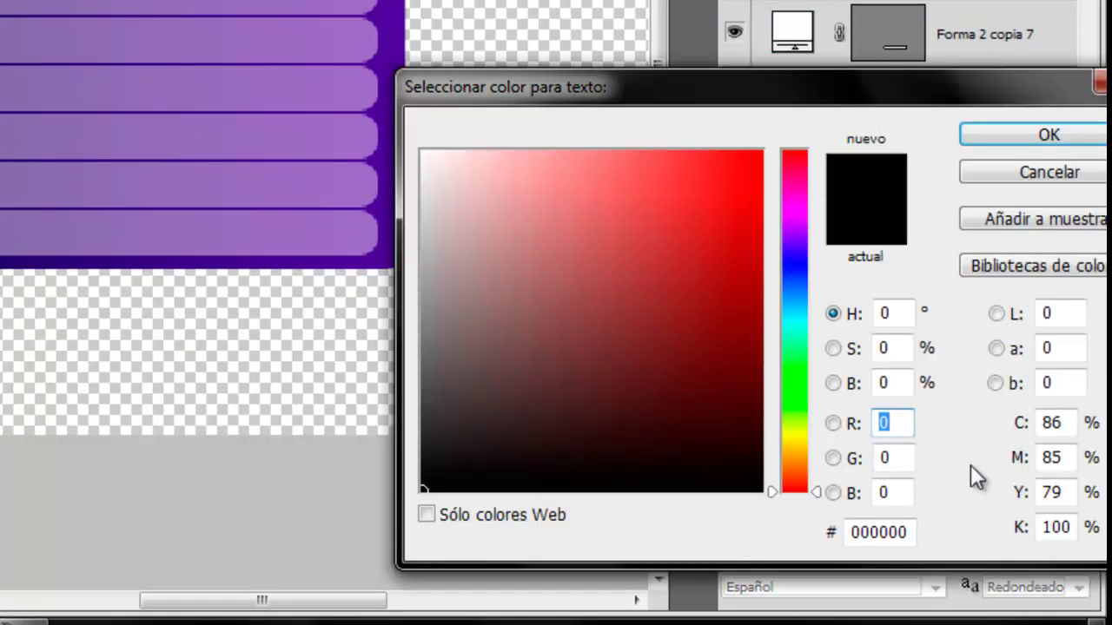
{"action": "left_click", "coordinate": [1029, 179]}
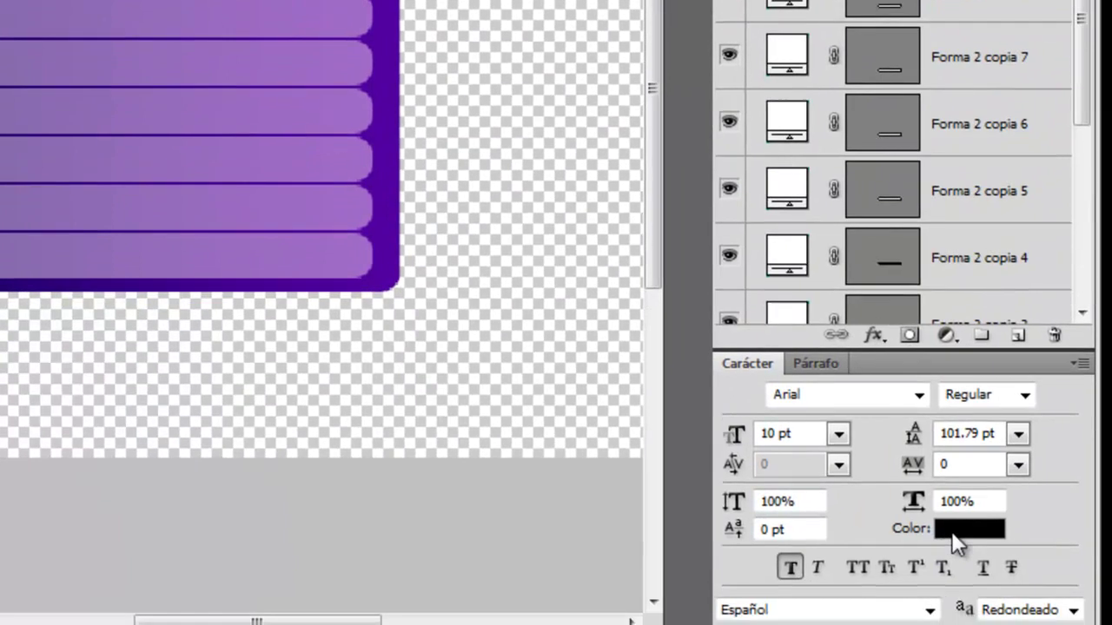
{"action": "left_click", "coordinate": [952, 535]}
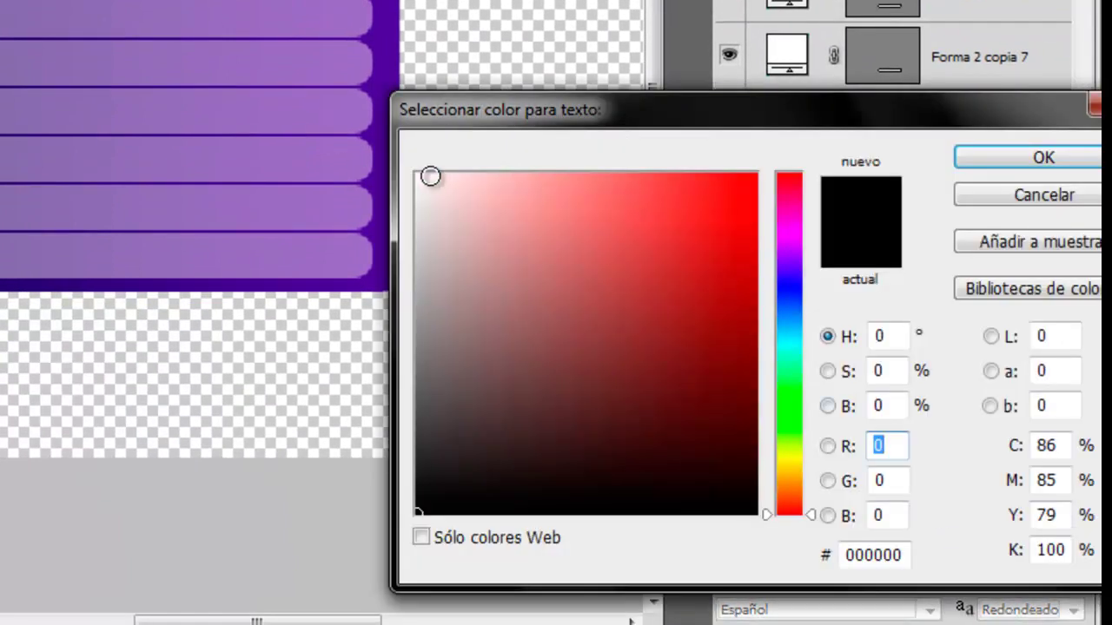
{"action": "left_click_drag", "start_coordinate": [429, 176], "coordinate": [396, 177]}
{"action": "left_click", "coordinate": [1029, 159]}
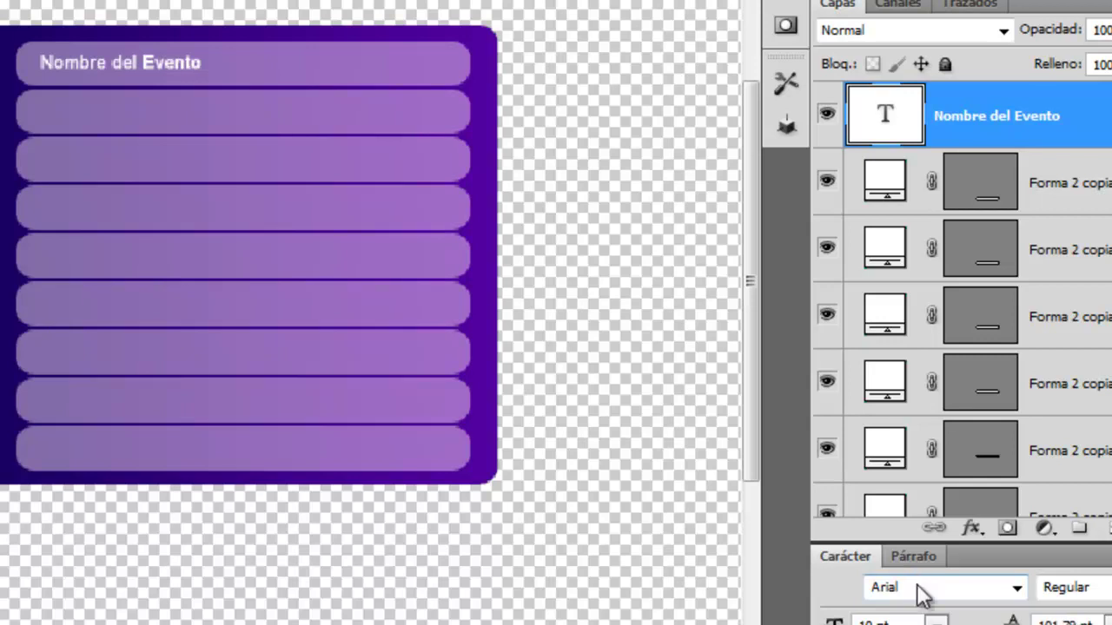
{"action": "double_click", "coordinate": [121, 63]}
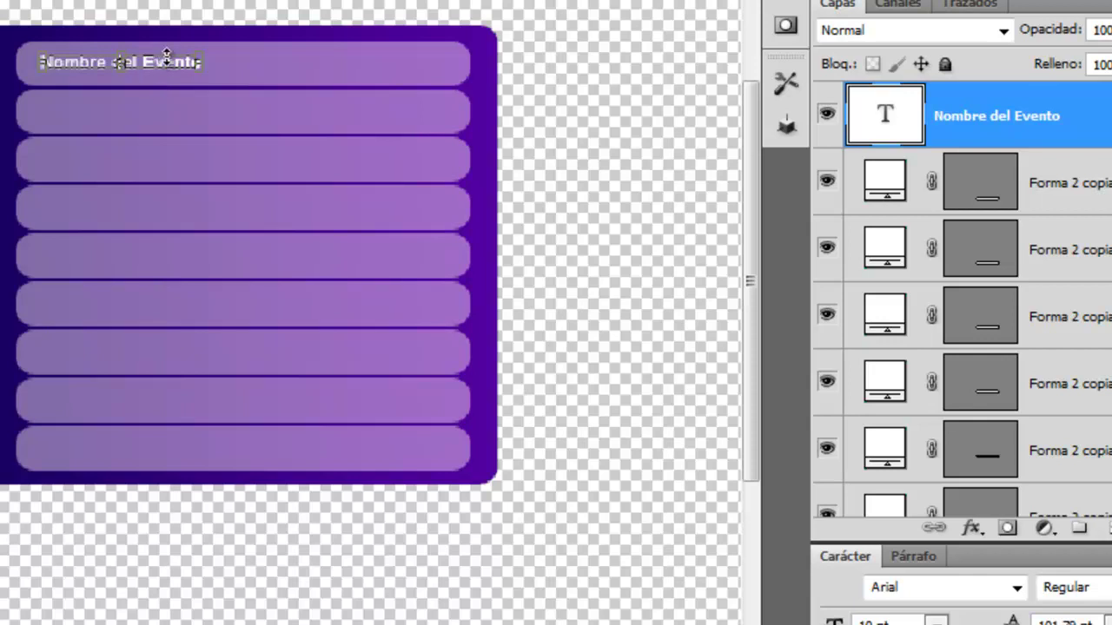
{"action": "left_click_drag", "start_coordinate": [168, 66], "coordinate": [162, 114]}
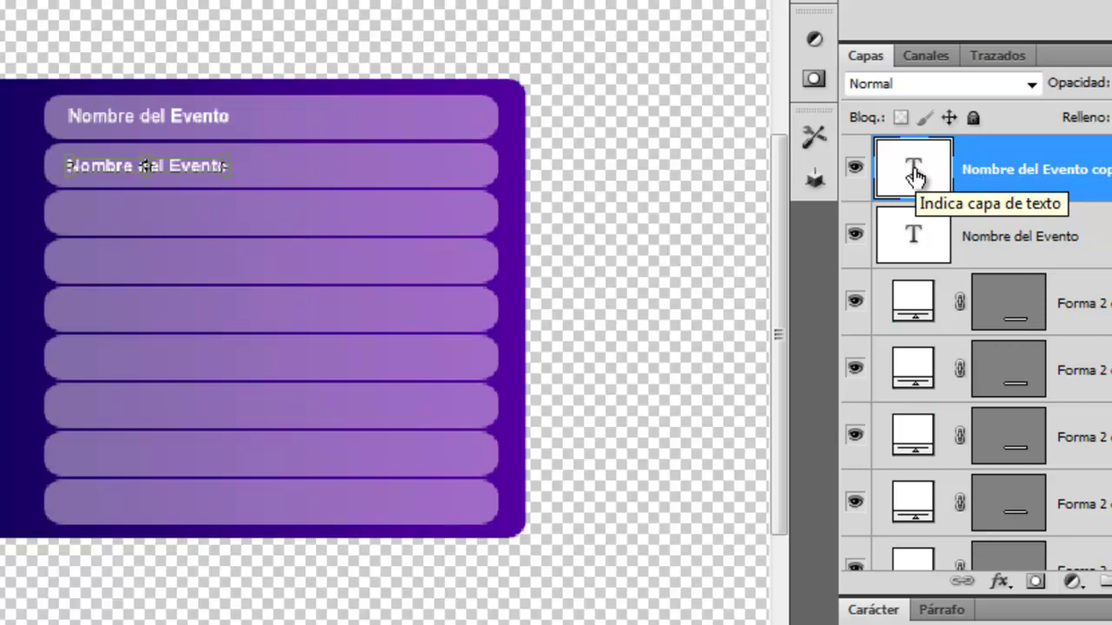
Retype the copied label in the second bar as 'Organizador'
{"action": "double_click", "coordinate": [915, 177]}
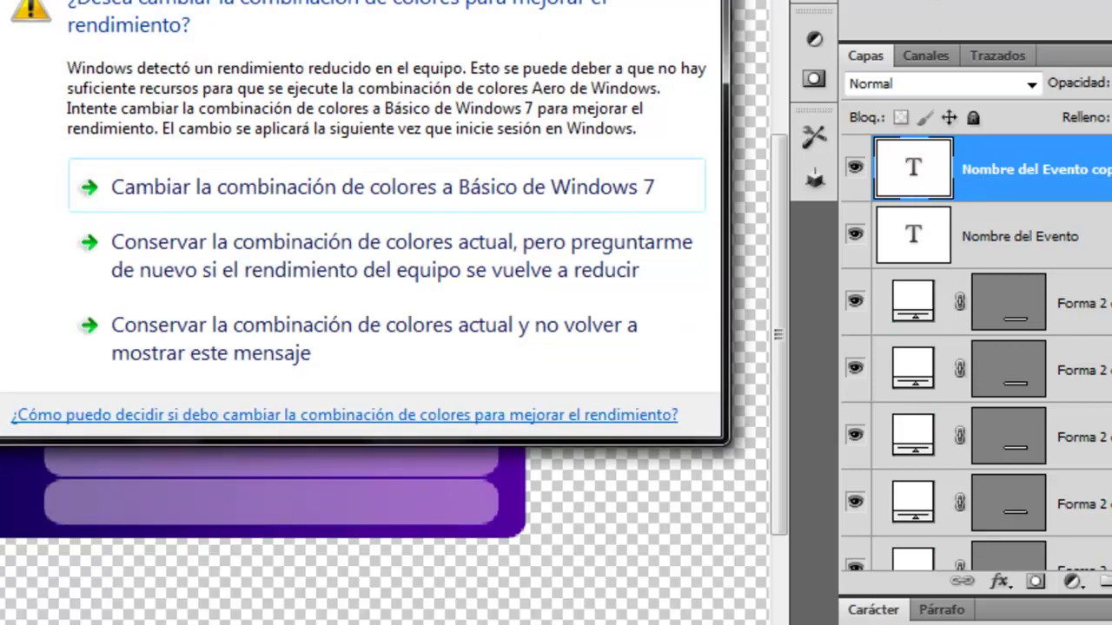
{"action": "key", "text": "Escape"}
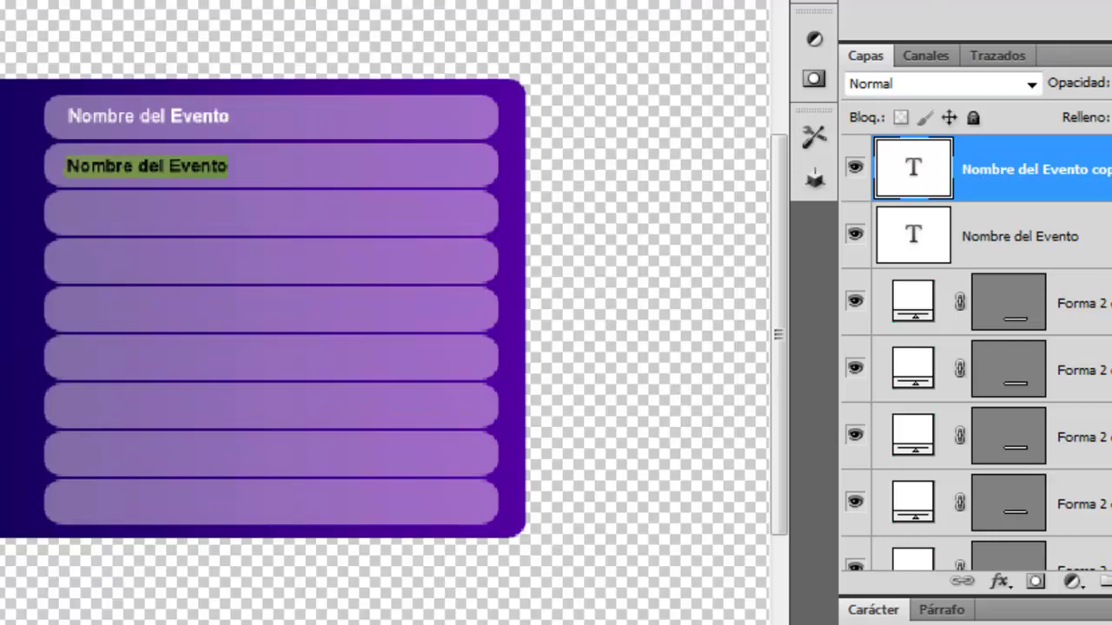
{"action": "type", "text": "Organizador"}
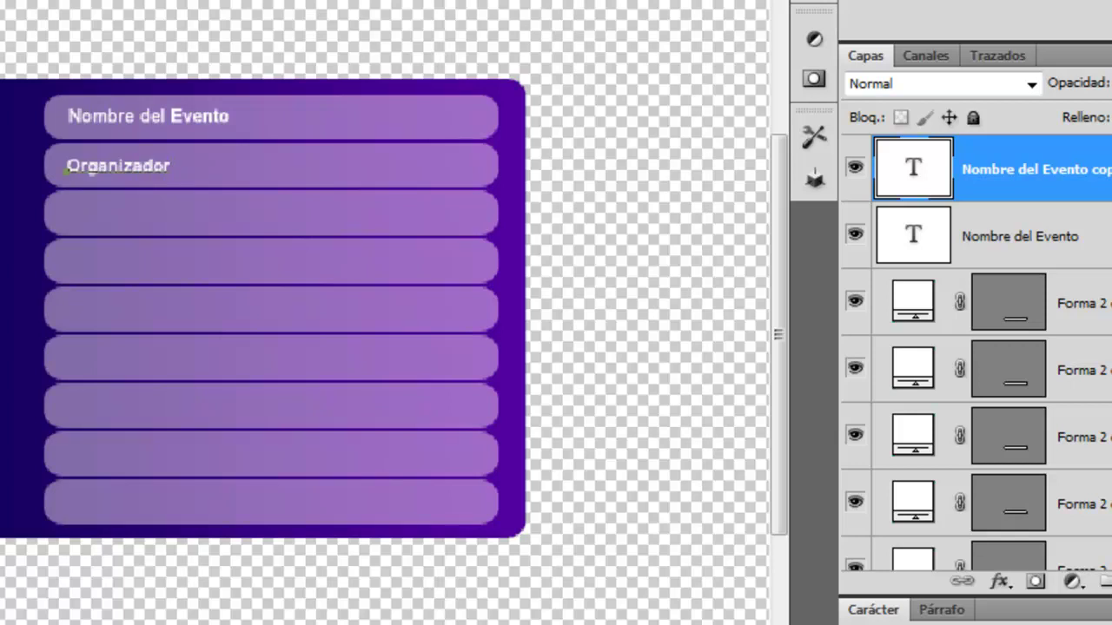
{"action": "key", "text": "ctrl+Return"}
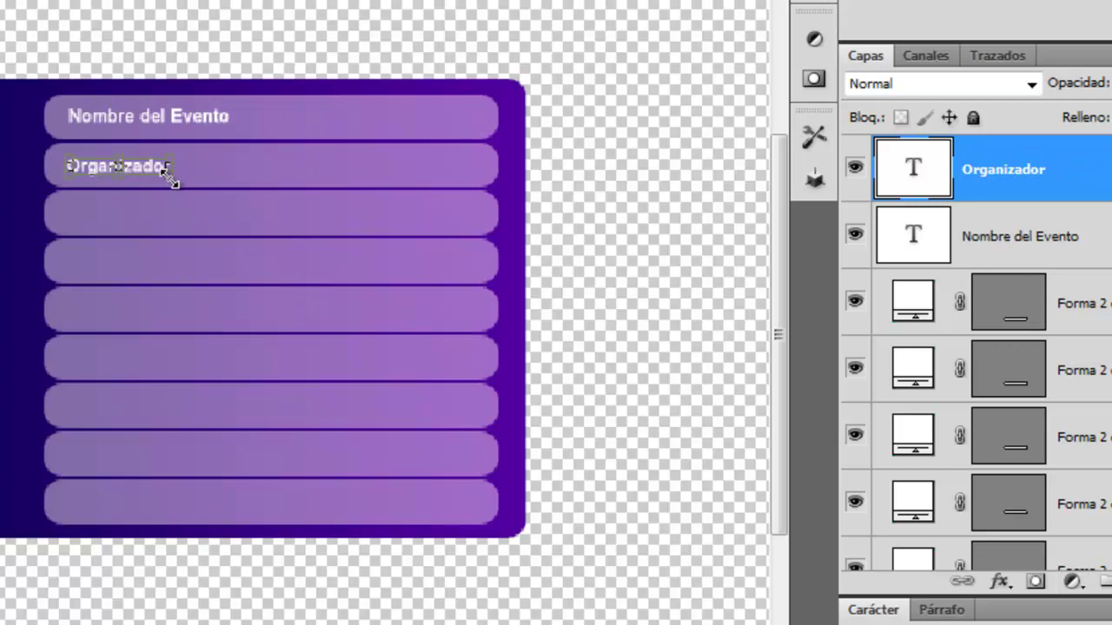
Duplicate the Organizador label into the third bar and retype it as 'Fecha'
{"action": "left_click_drag", "start_coordinate": [149, 169], "coordinate": [150, 218]}
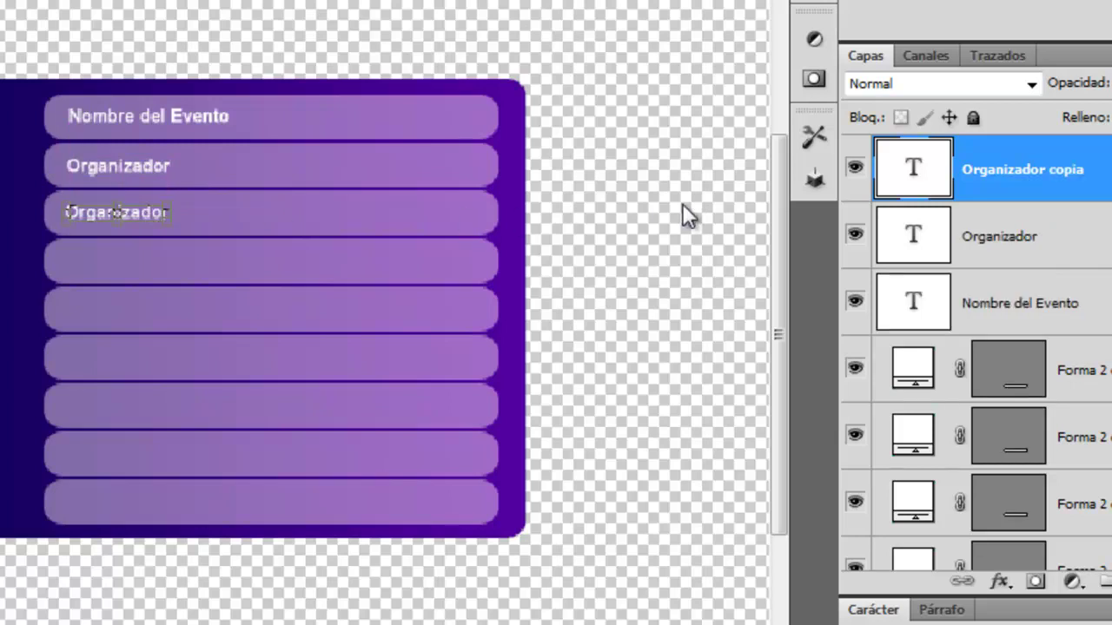
{"action": "double_click", "coordinate": [925, 174]}
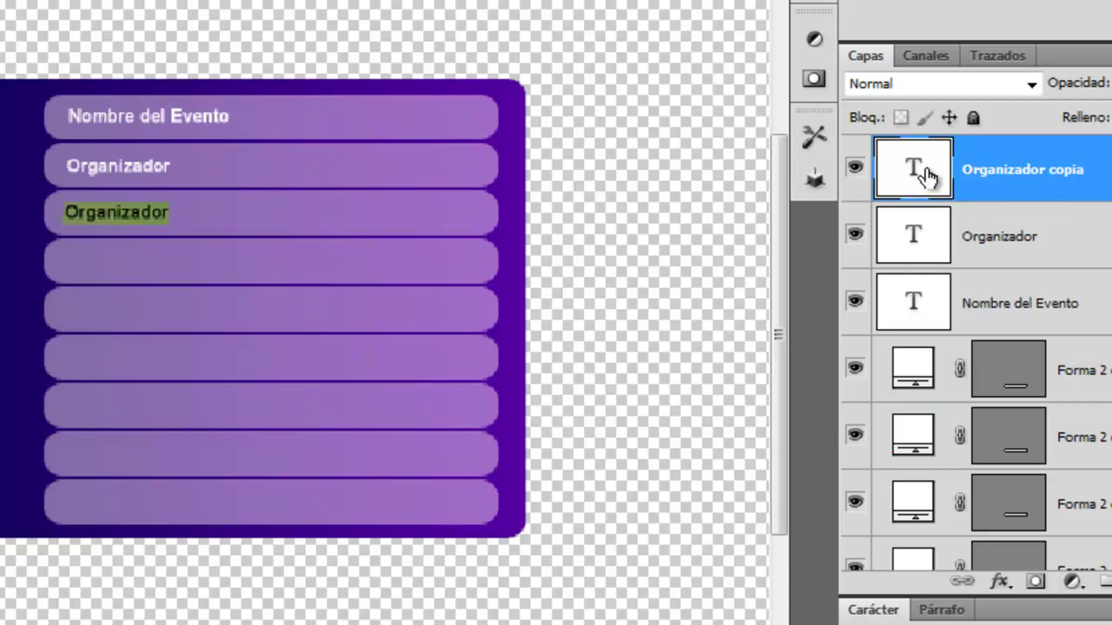
{"action": "type", "text": "Fecha"}
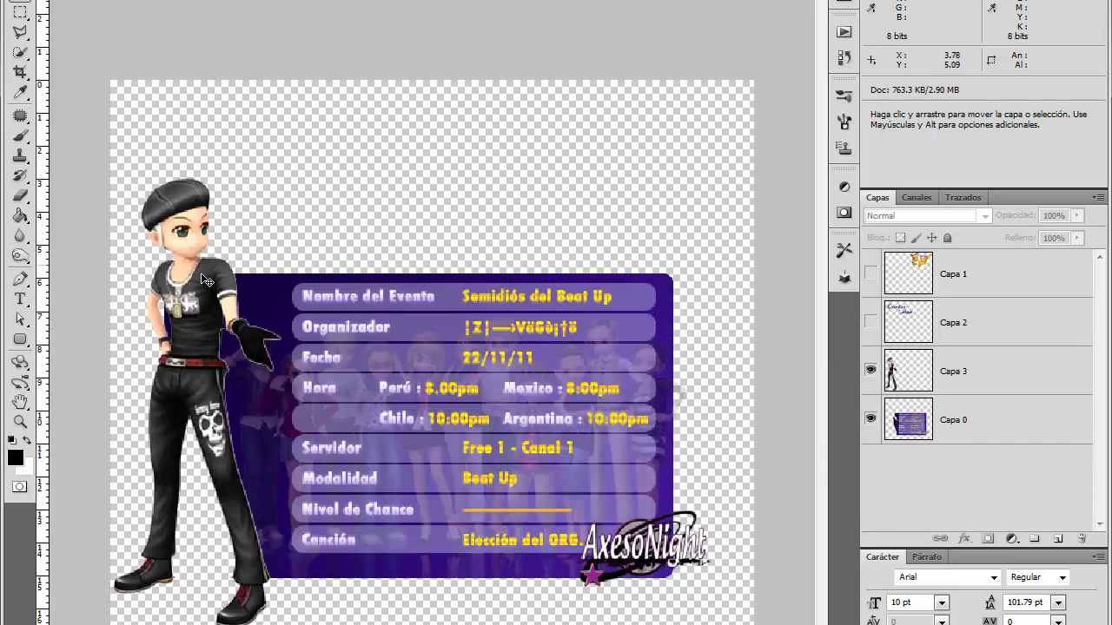
Bring the boy character and the tiger pair from the reference document, then Alt-drag a second tiger pair
{"action": "left_click_drag", "start_coordinate": [225, 193], "coordinate": [351, 4]}
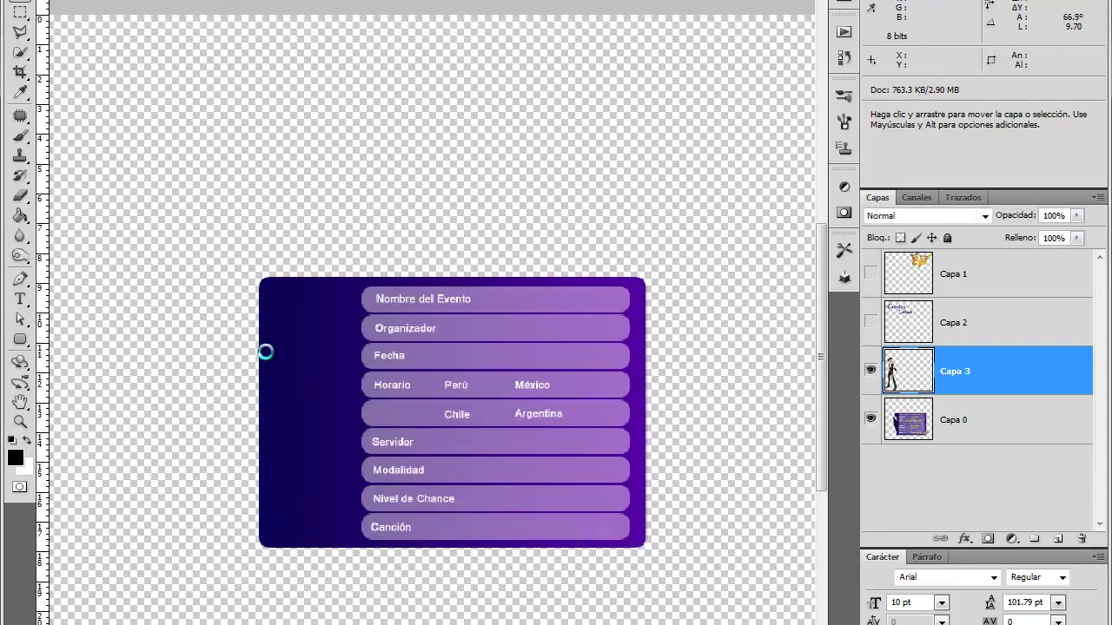
{"action": "left_click_drag", "start_coordinate": [288, 345], "coordinate": [305, 301]}
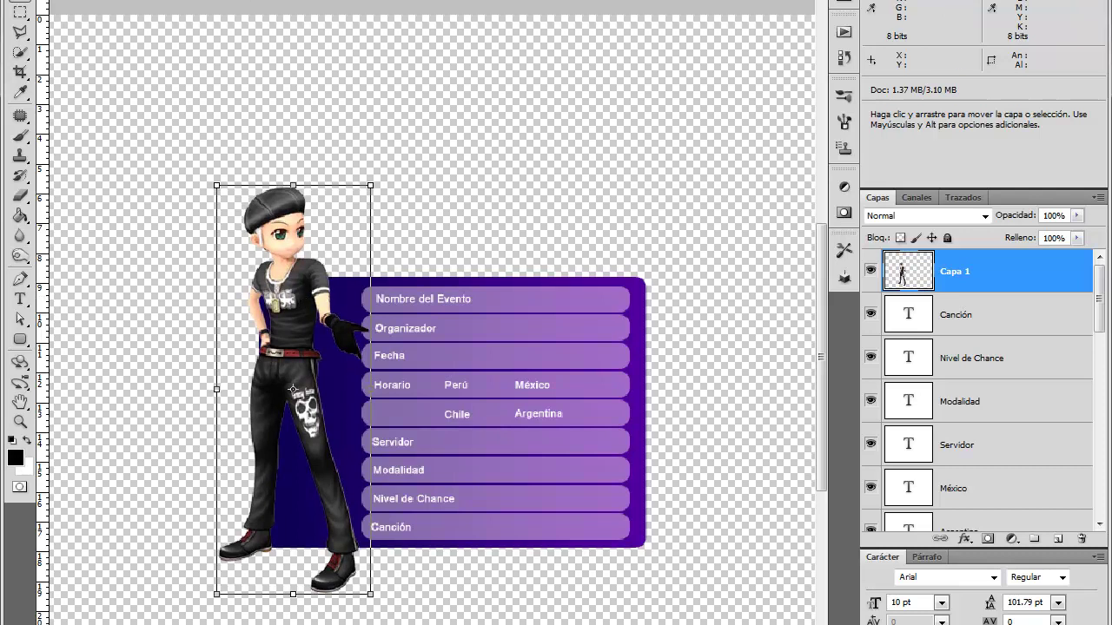
{"action": "left_click", "coordinate": [229, 2]}
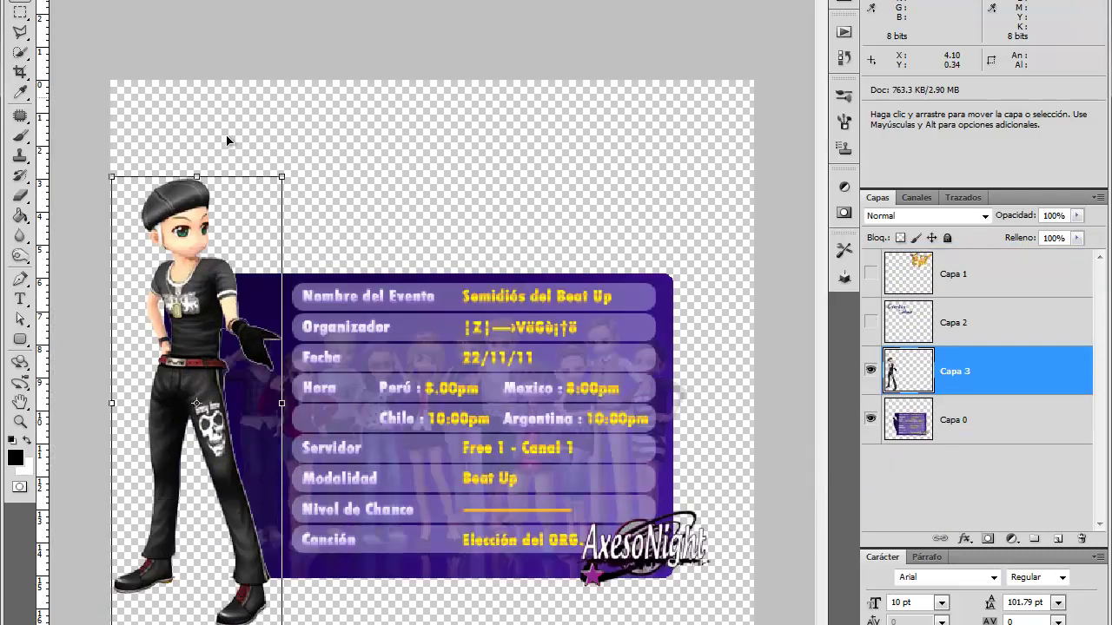
{"action": "left_click", "coordinate": [871, 274]}
{"action": "left_click", "coordinate": [561, 197]}
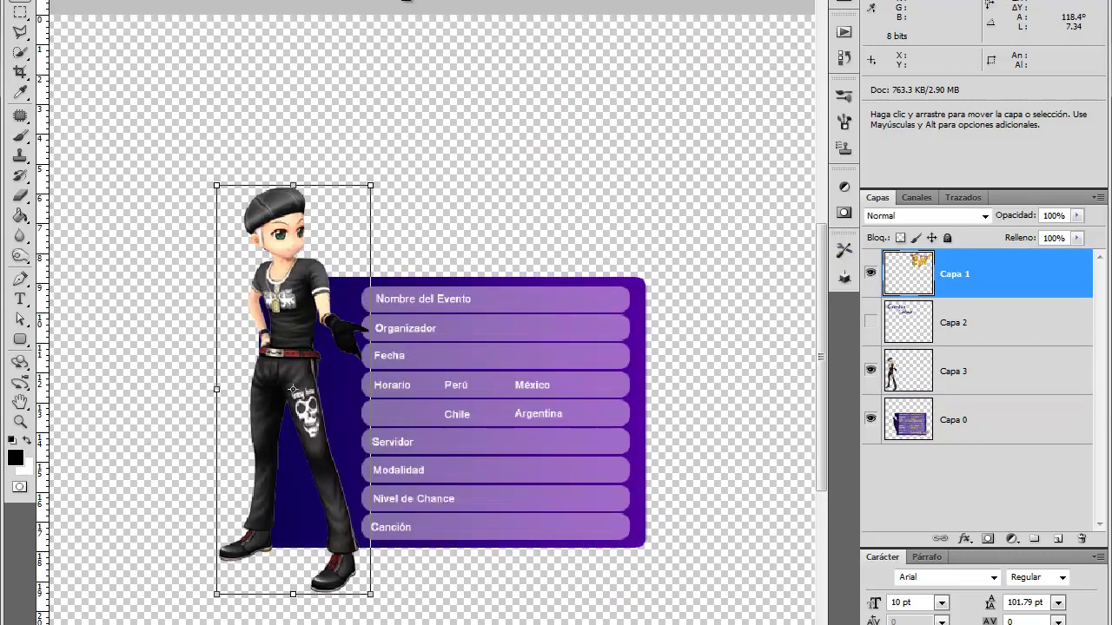
{"action": "mouse_move", "coordinate": [229, 2]}
{"action": "left_mouse_down"}
{"action": "mouse_move", "coordinate": [632, 221]}
{"action": "mouse_move", "coordinate": [538, 205]}
{"action": "mouse_move", "coordinate": [535, 216]}
{"action": "left_mouse_up"}
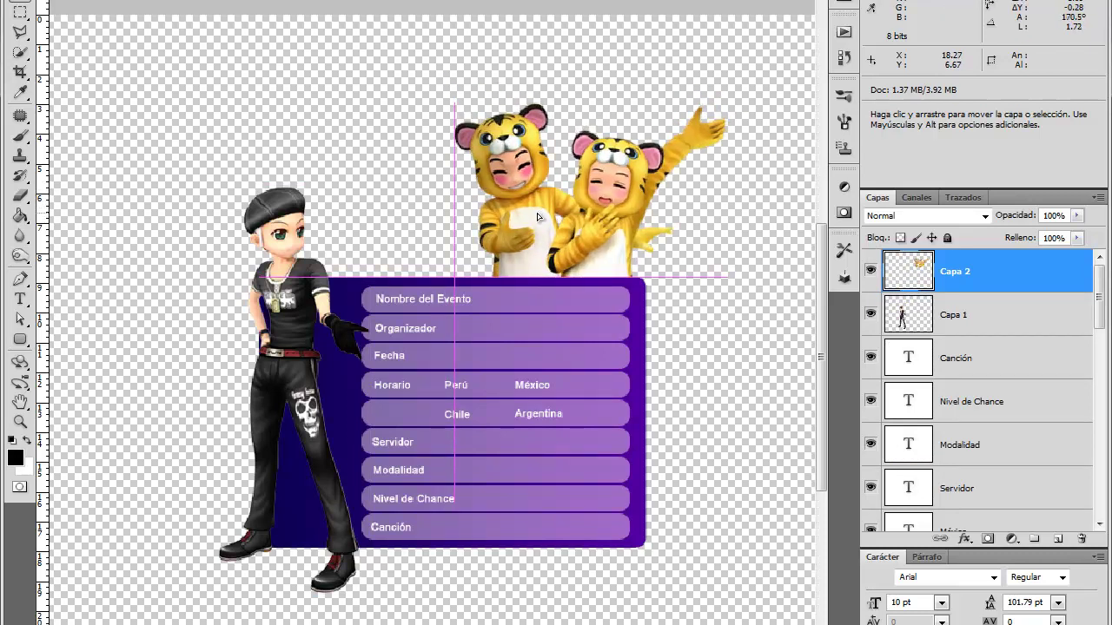
{"action": "left_click_drag", "start_coordinate": [536, 216], "coordinate": [533, 218]}
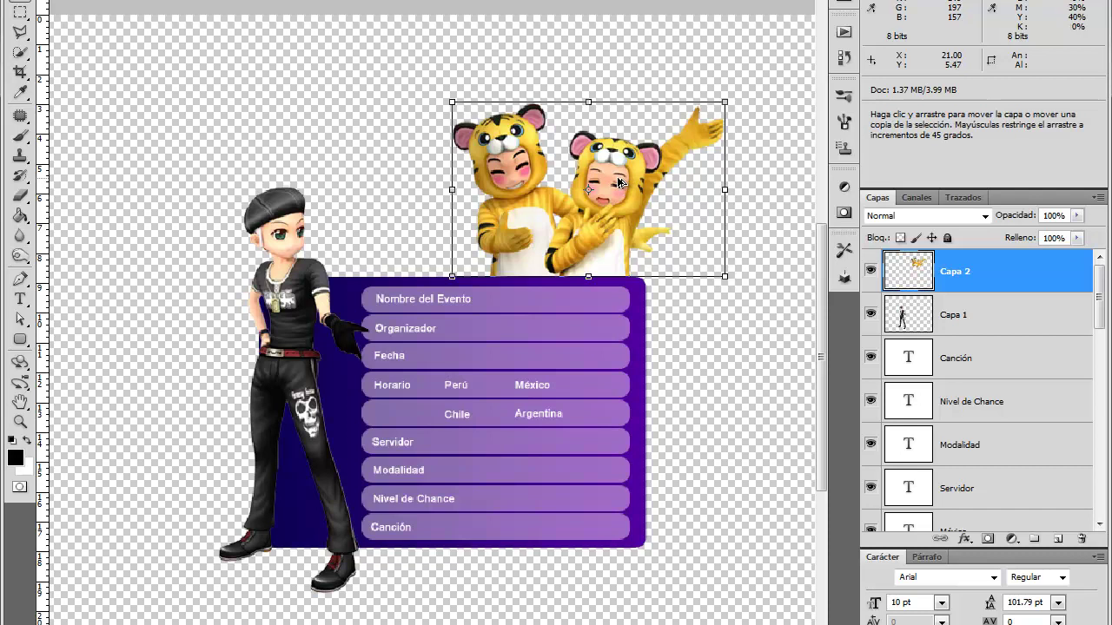
{"action": "left_click_drag", "start_coordinate": [526, 169], "coordinate": [376, 123]}
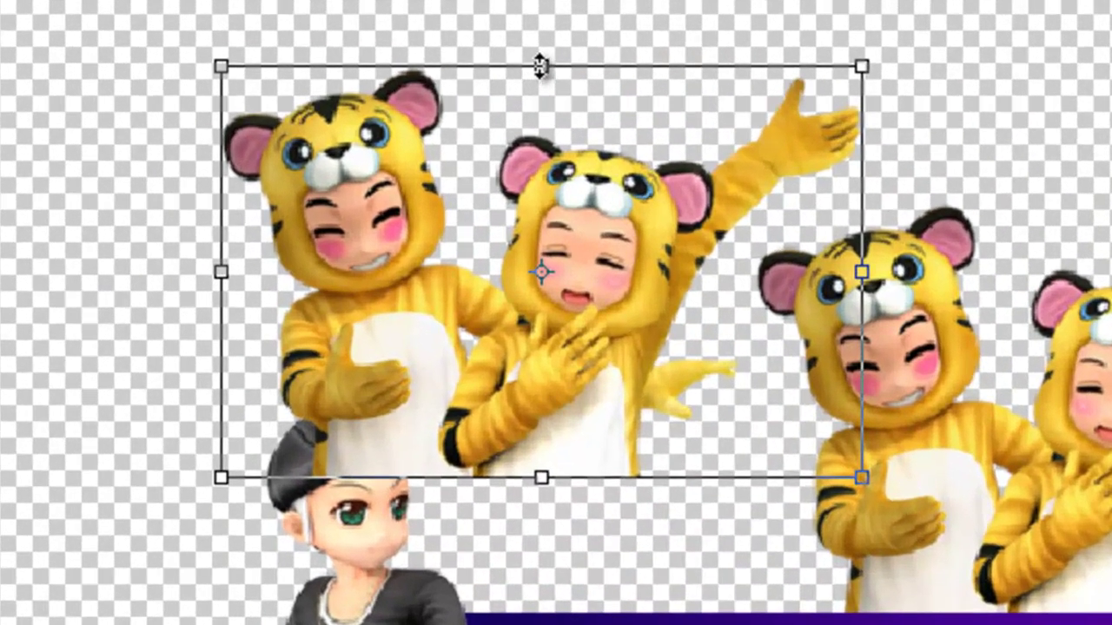
Flip the duplicate tiger pair horizontally (Voltear horizontal) and move it over the card's middle rows
{"action": "right_click", "coordinate": [539, 66]}
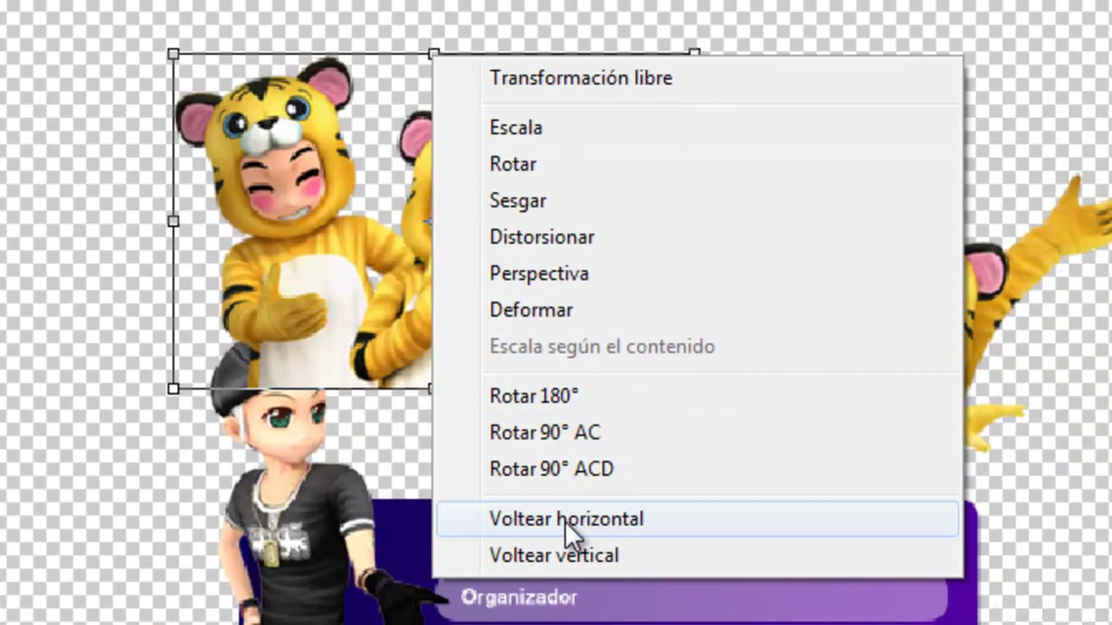
{"action": "left_click", "coordinate": [565, 521]}
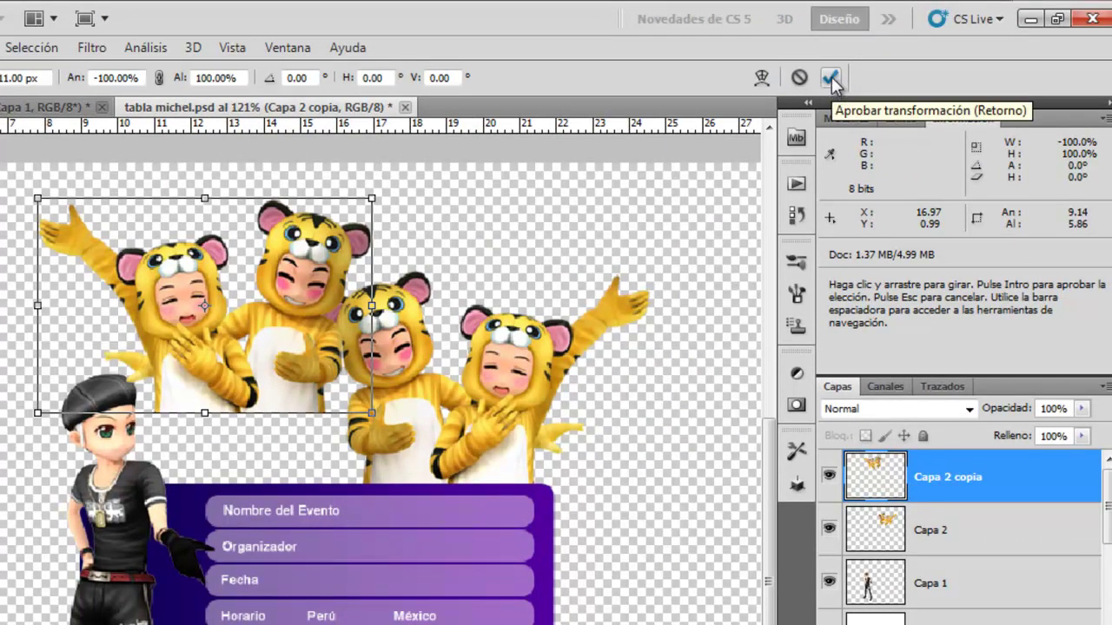
{"action": "left_click", "coordinate": [831, 79]}
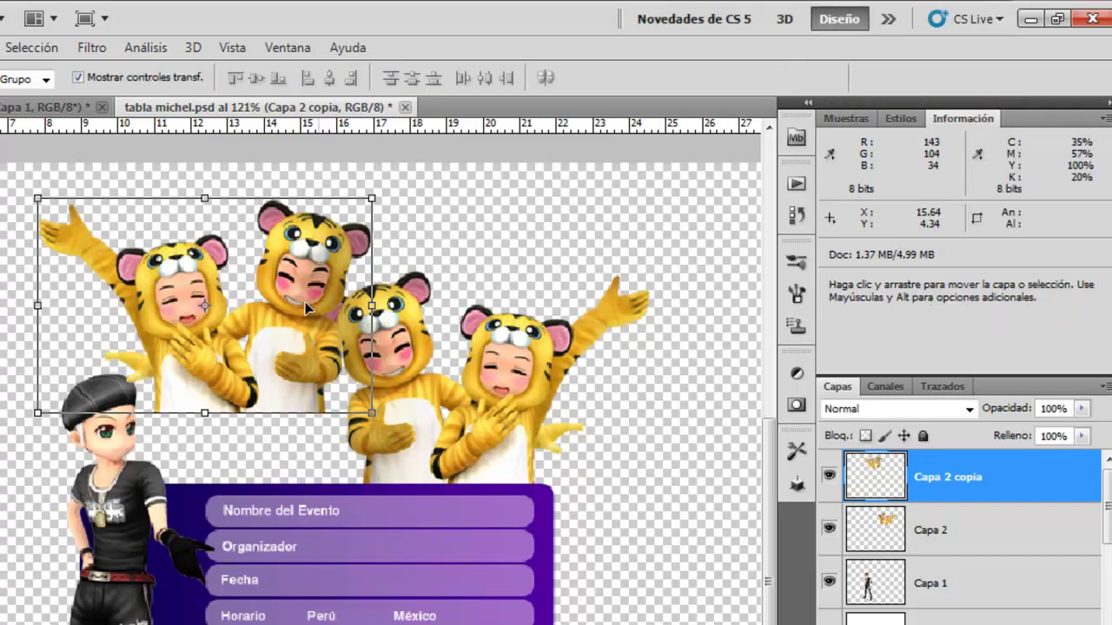
{"action": "mouse_move", "coordinate": [309, 265]}
{"action": "left_mouse_down"}
{"action": "mouse_move", "coordinate": [472, 348]}
{"action": "mouse_move", "coordinate": [511, 328]}
{"action": "mouse_move", "coordinate": [509, 362]}
{"action": "mouse_move", "coordinate": [495, 324]}
{"action": "left_mouse_up"}
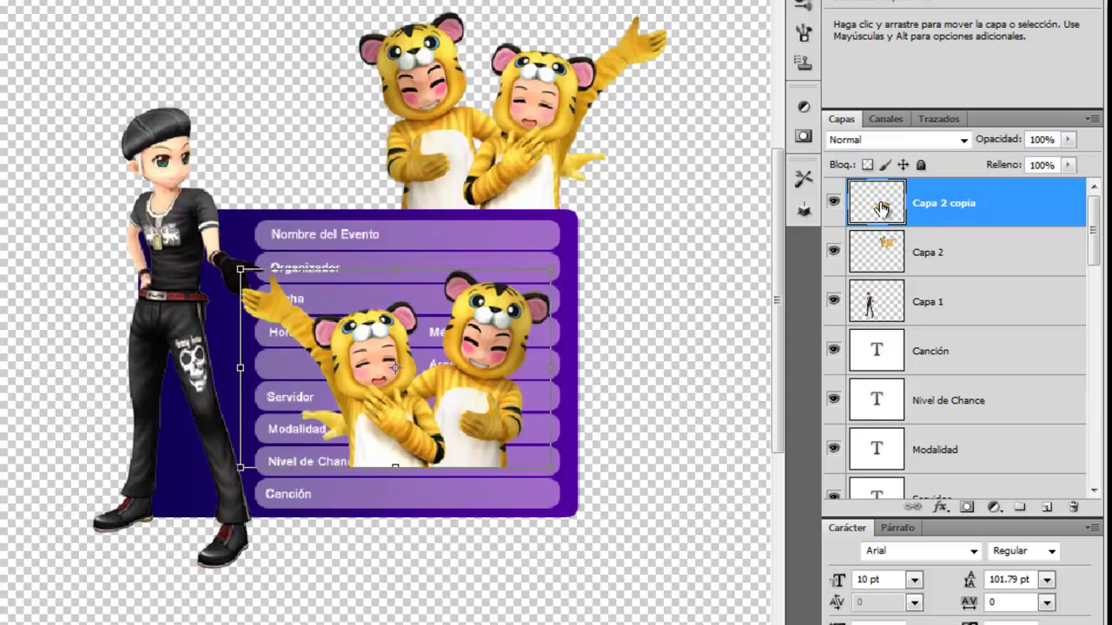
Move the mirrored tiger layer beneath the bars and set its opacity to 25%
{"action": "left_click_drag", "start_coordinate": [881, 208], "coordinate": [918, 519]}
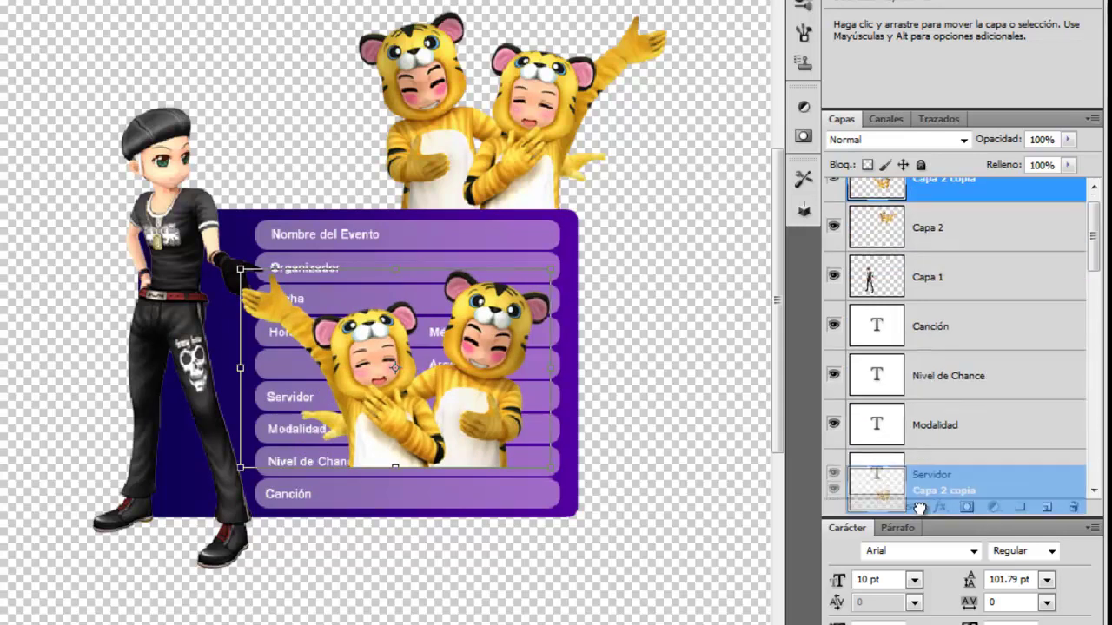
{"action": "mouse_move", "coordinate": [918, 519]}
{"action": "left_mouse_down"}
{"action": "mouse_move", "coordinate": [905, 434]}
{"action": "mouse_move", "coordinate": [913, 303]}
{"action": "mouse_move", "coordinate": [918, 362]}
{"action": "mouse_move", "coordinate": [903, 419]}
{"action": "left_mouse_up"}
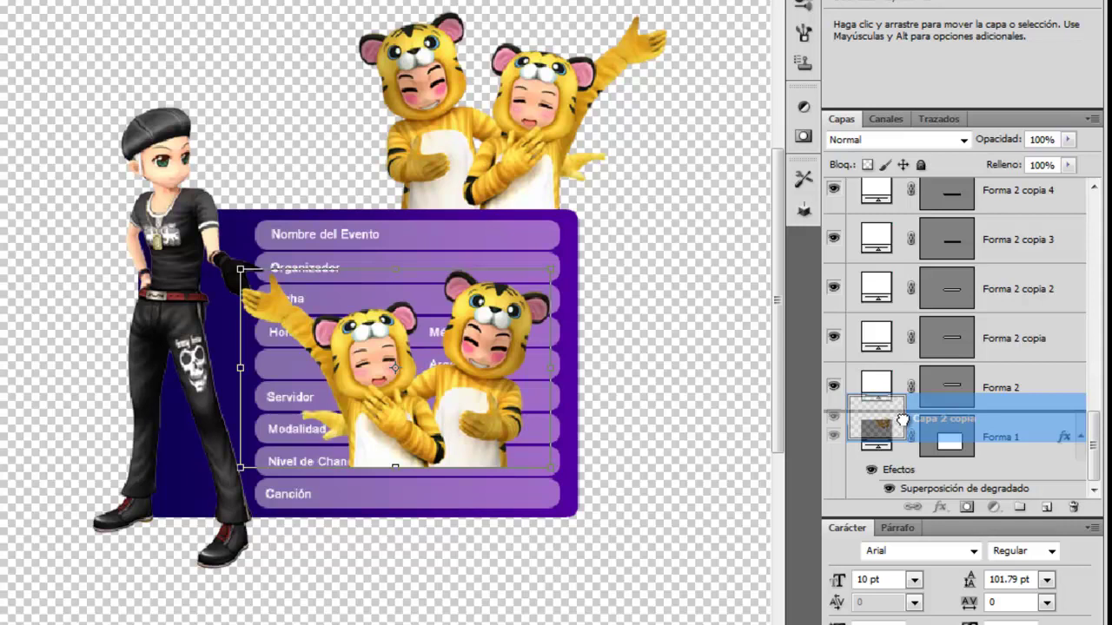
{"action": "left_click_drag", "start_coordinate": [904, 419], "coordinate": [903, 420]}
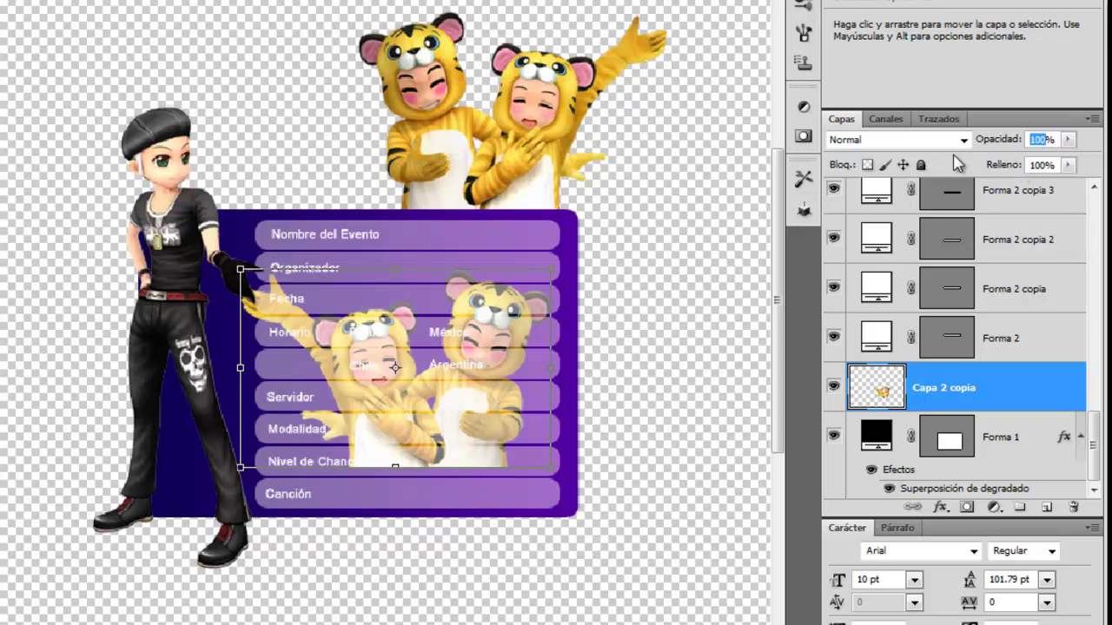
{"action": "type", "text": "25"}
{"action": "key", "text": "Return"}
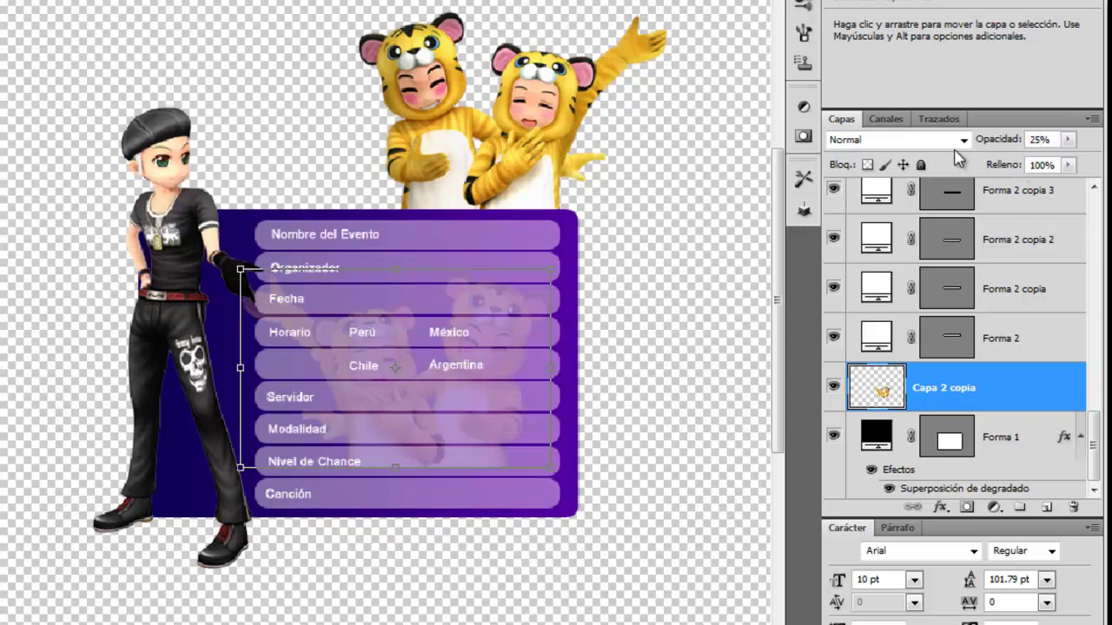
{"action": "key", "text": "Return"}
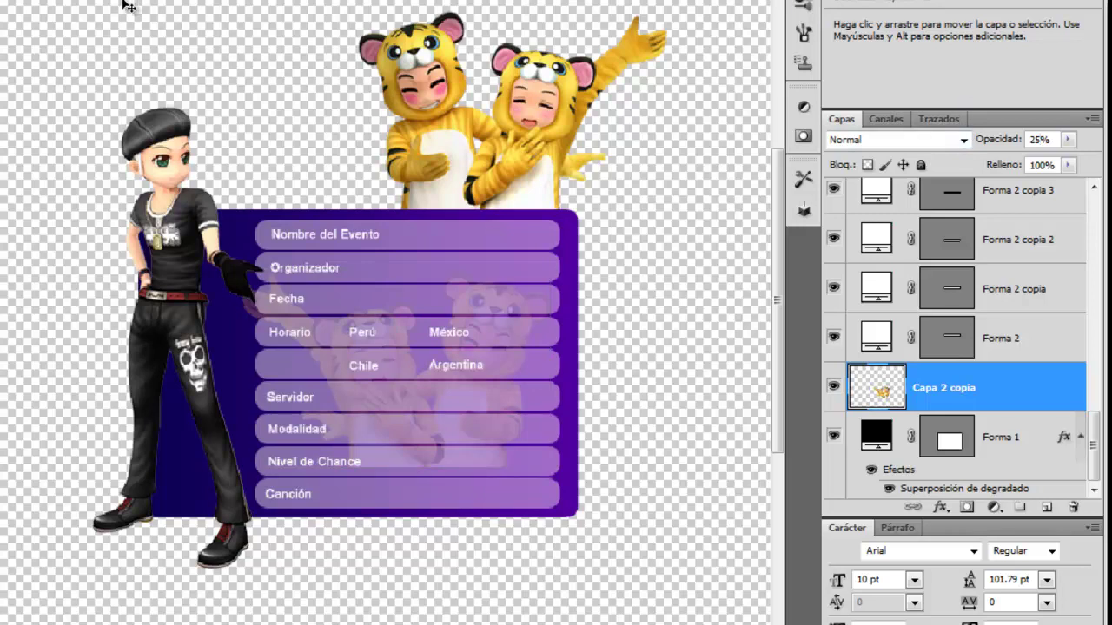
{"action": "left_click", "coordinate": [124, 2]}
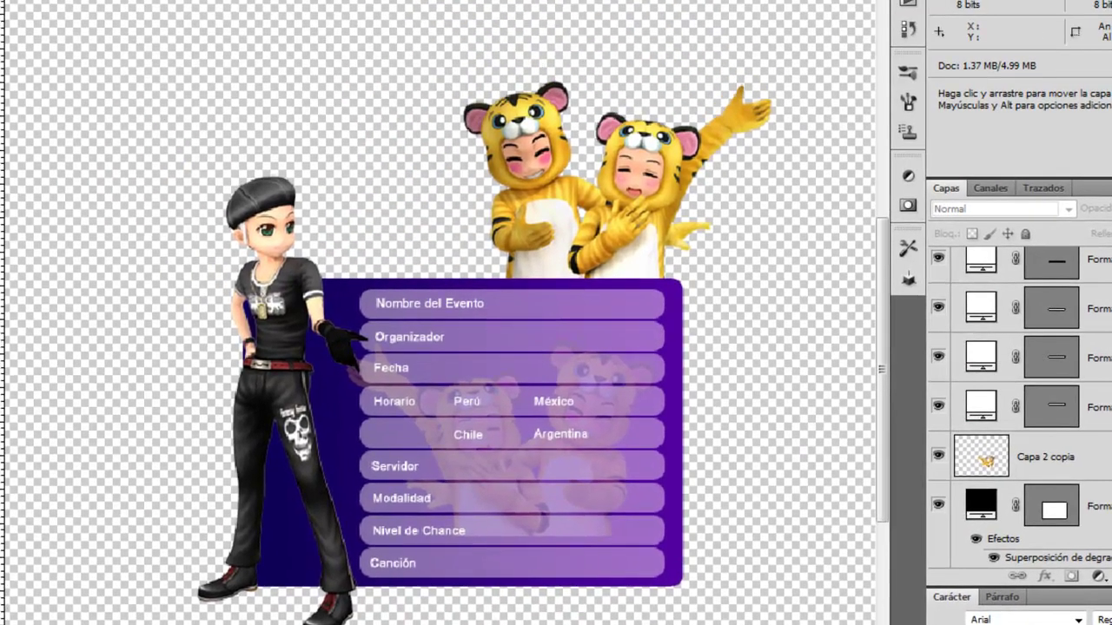
Add the word 'Eventos' in black, enlarged to title size at the upper left
{"action": "key", "text": "t"}
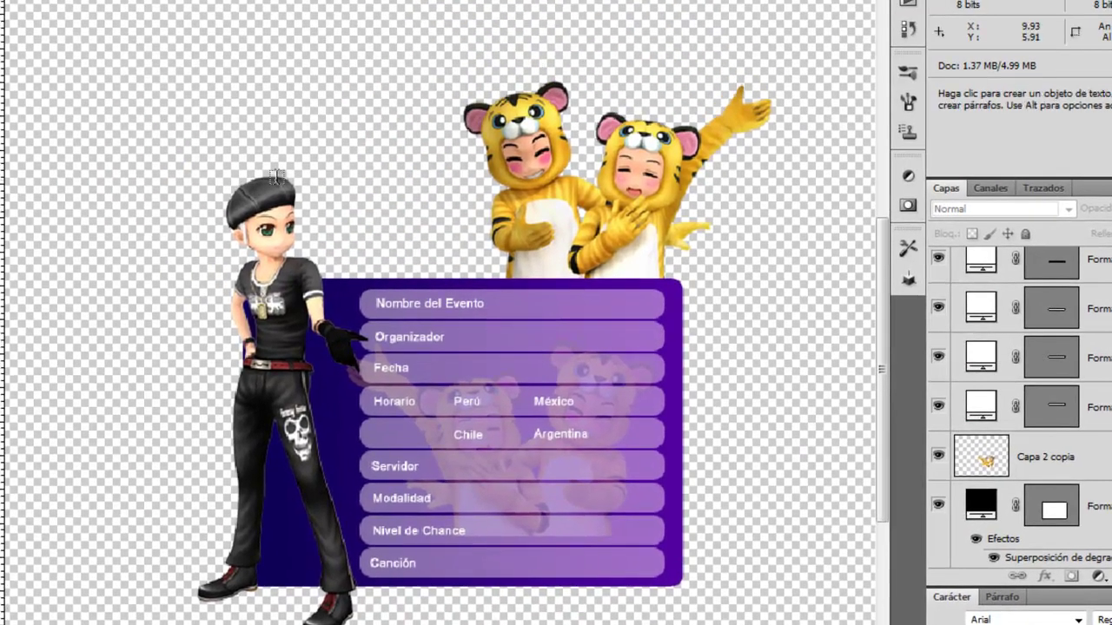
{"action": "left_click", "coordinate": [204, 110]}
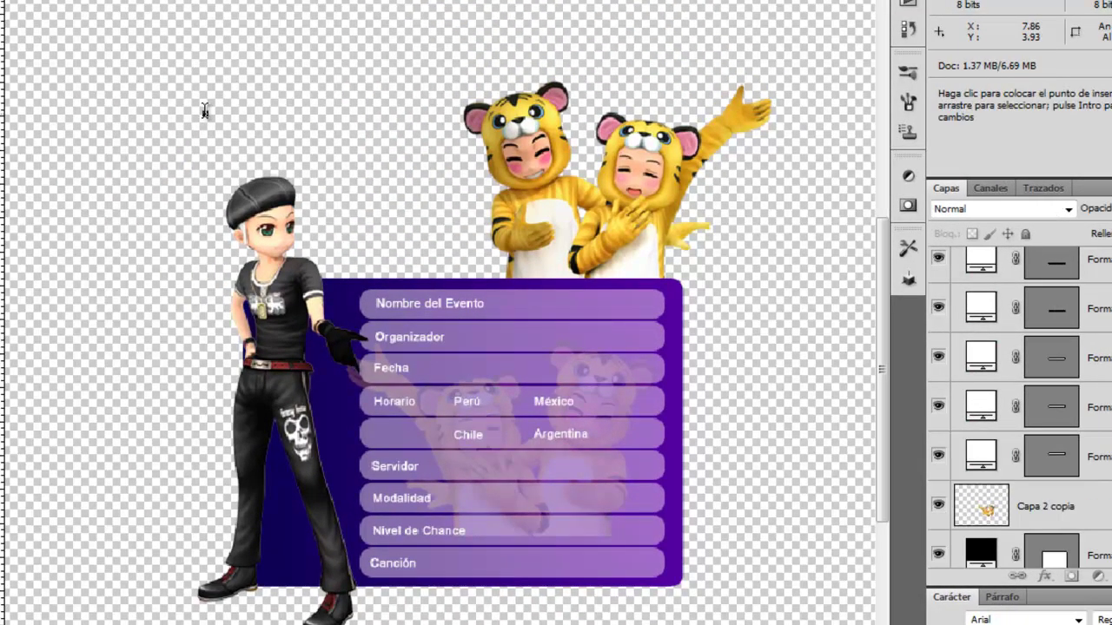
{"action": "type", "text": "Eventos"}
{"action": "key", "text": "ctrl+Return"}
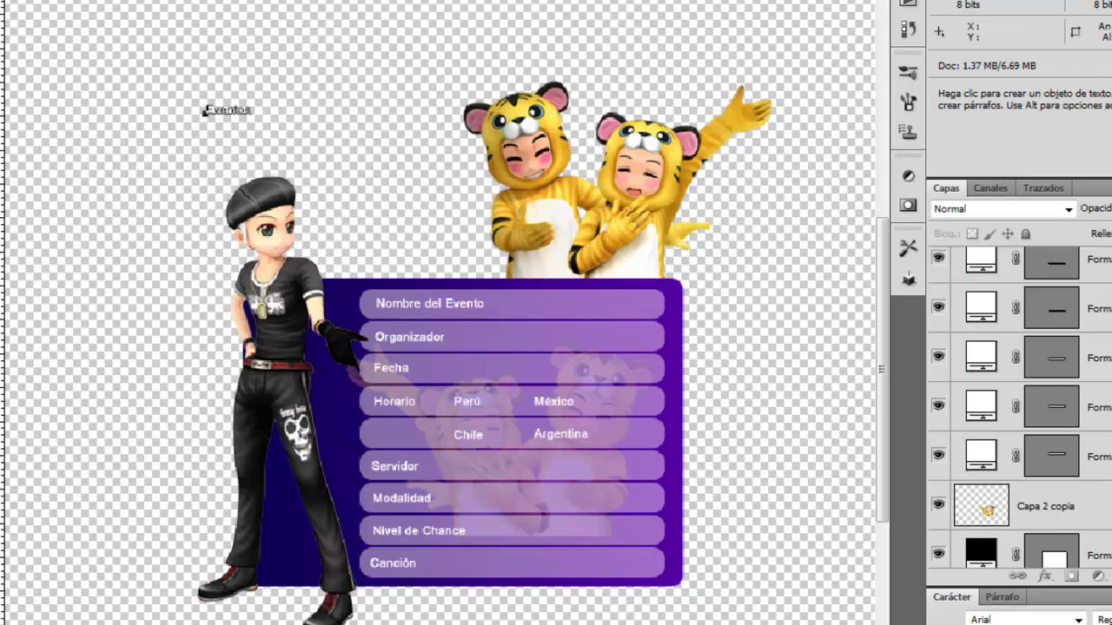
{"action": "key", "text": "v"}
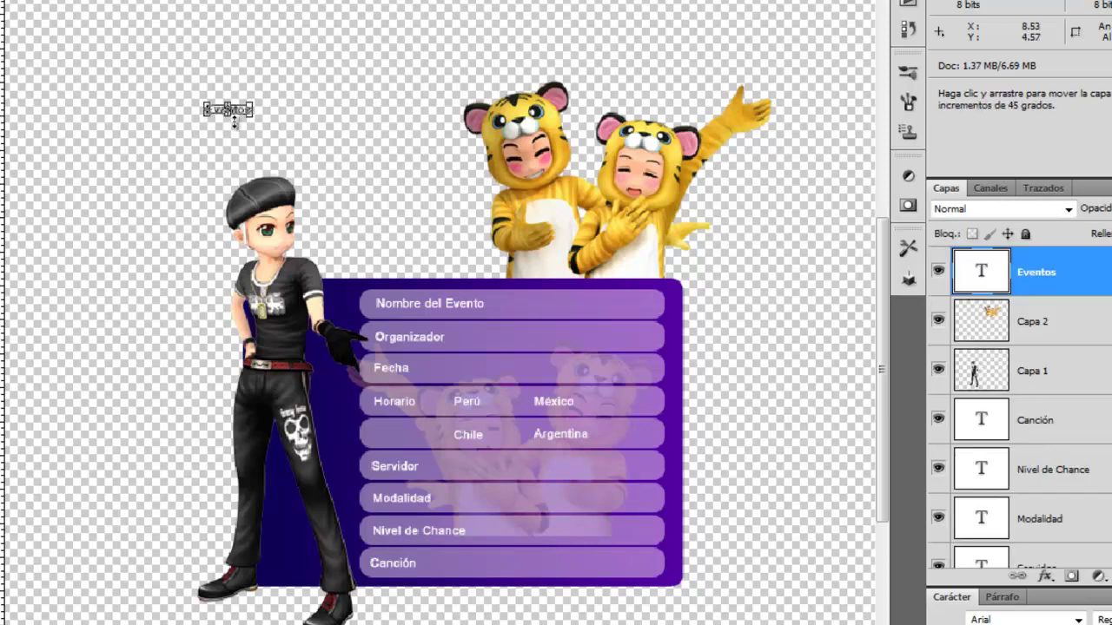
{"action": "left_click_drag", "start_coordinate": [252, 114], "coordinate": [460, 221]}
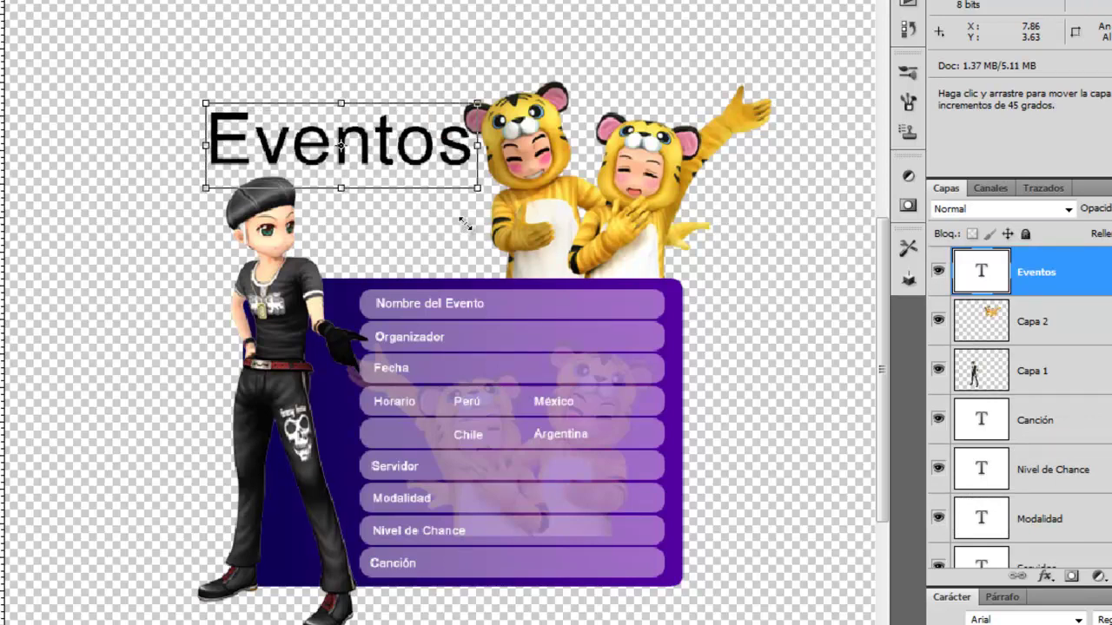
{"action": "left_click_drag", "start_coordinate": [382, 131], "coordinate": [319, 69]}
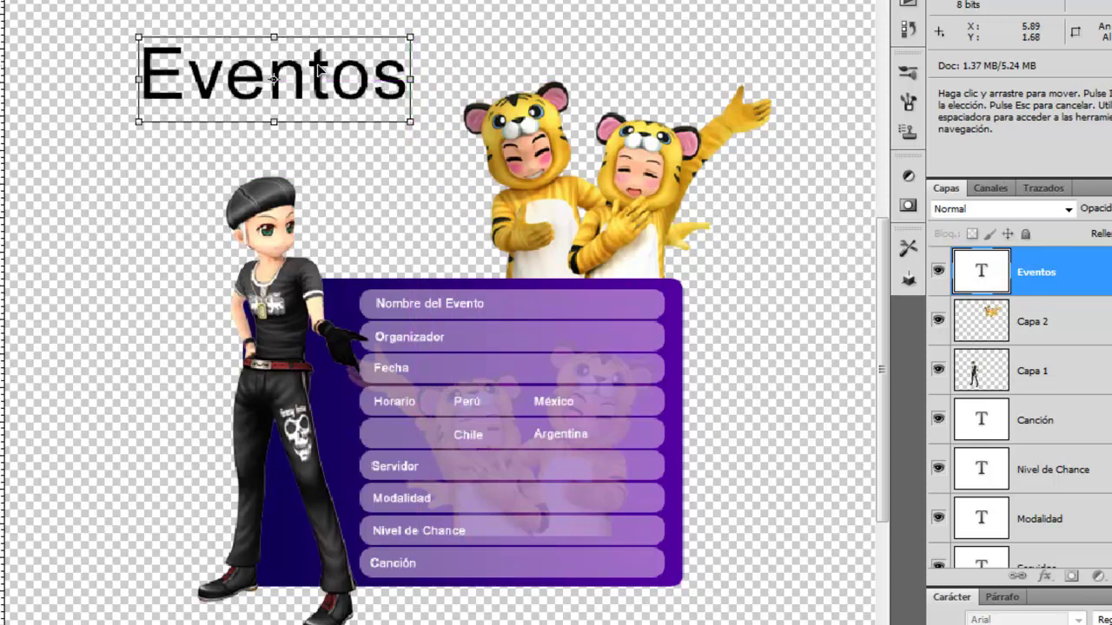
{"action": "key", "text": "Return"}
Duplicate the title as 'Online' on a second line, offset below and right of Eventos
{"action": "mouse_move", "coordinate": [322, 88]}
{"action": "left_mouse_down"}
{"action": "mouse_move", "coordinate": [353, 149]}
{"action": "mouse_move", "coordinate": [365, 136]}
{"action": "left_mouse_up"}
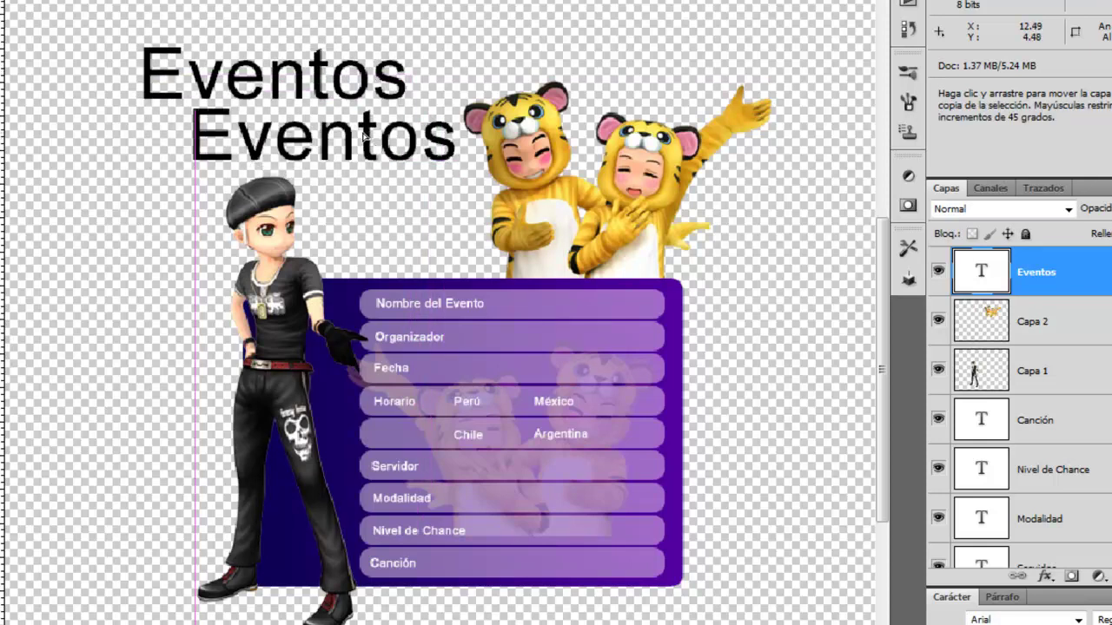
{"action": "double_click", "coordinate": [997, 271]}
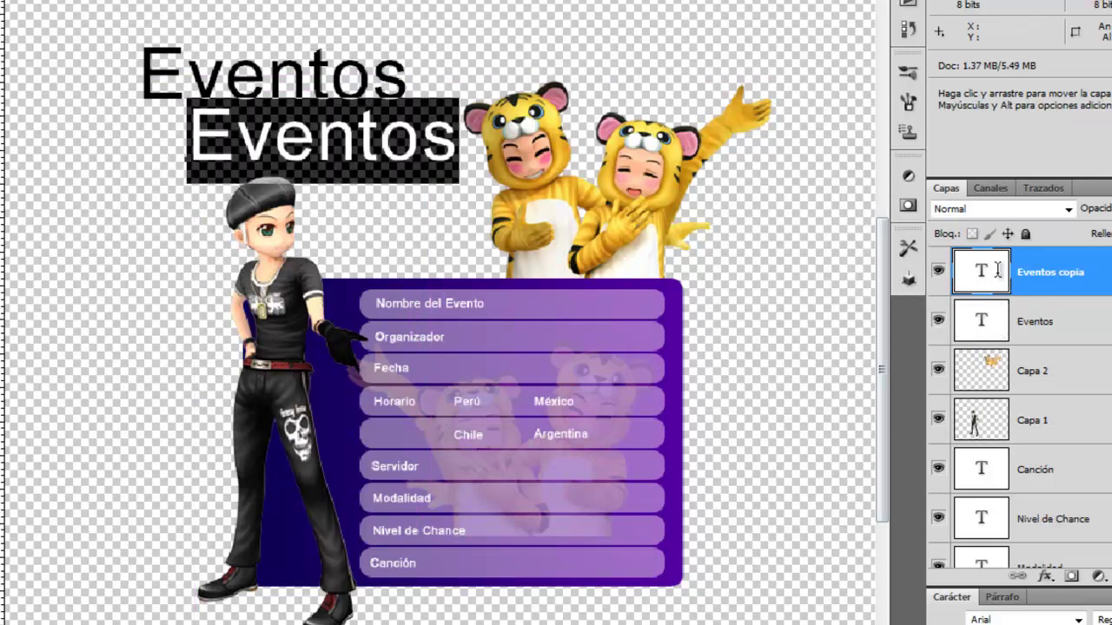
{"action": "type", "text": "On"}
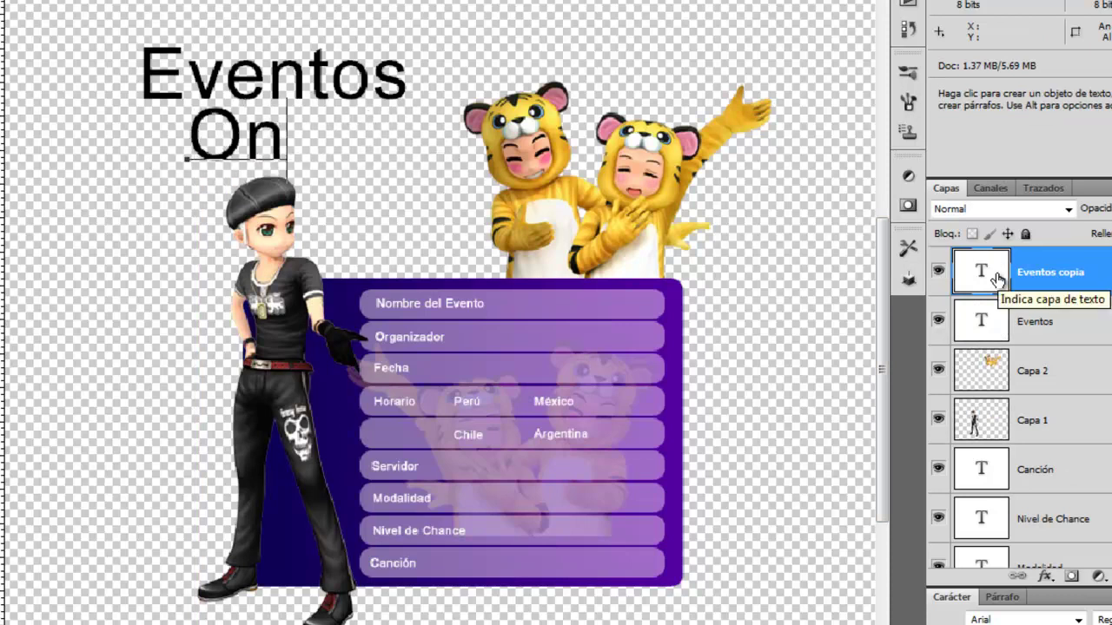
{"action": "type", "text": "line"}
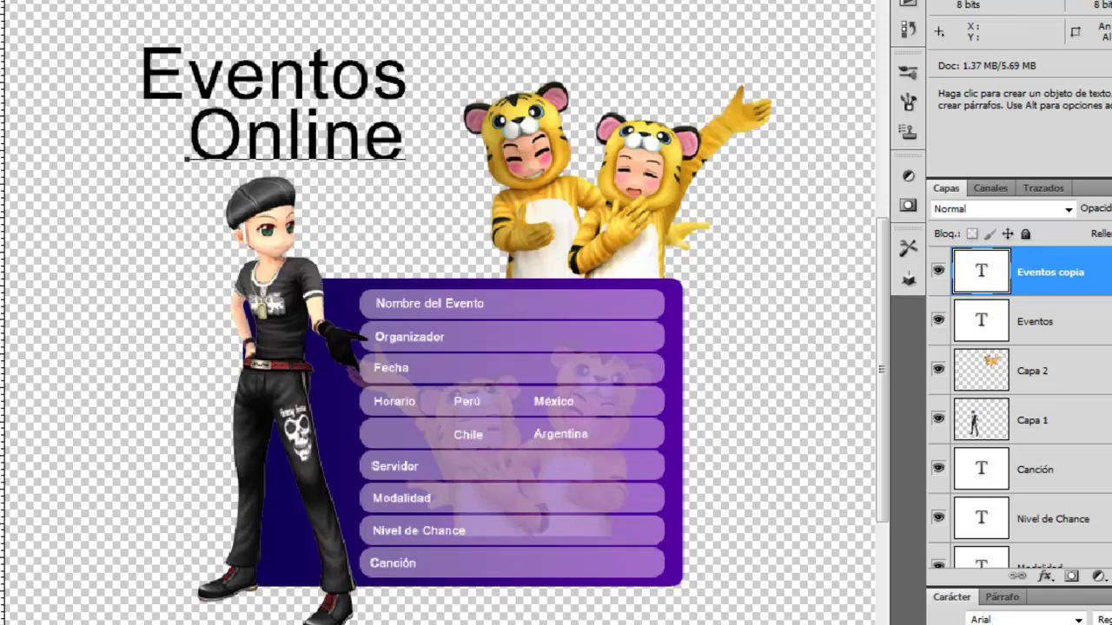
{"action": "left_click_drag", "start_coordinate": [366, 144], "coordinate": [415, 148]}
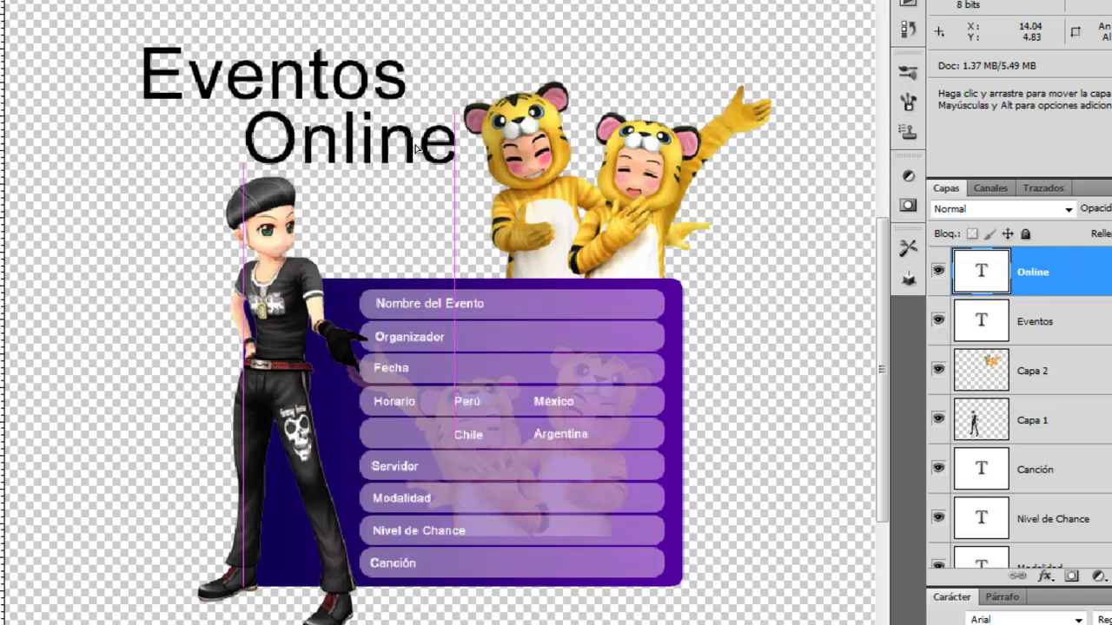
{"action": "left_click", "coordinate": [540, 28]}
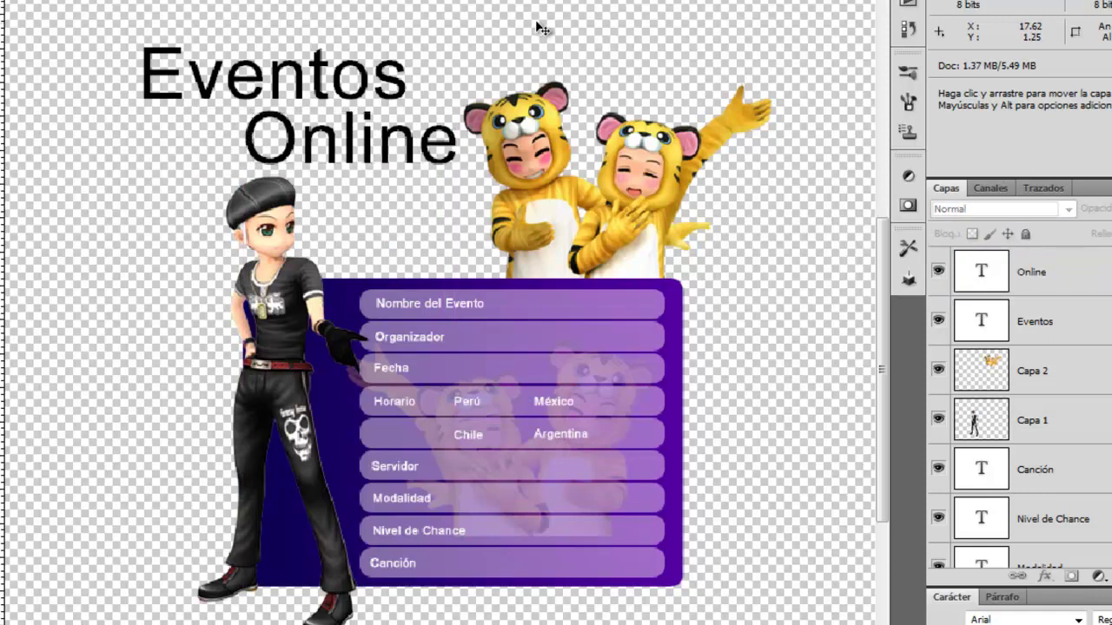
{"action": "key", "text": "ctrl+minus"}
{"action": "key", "text": "ctrl+minus"}
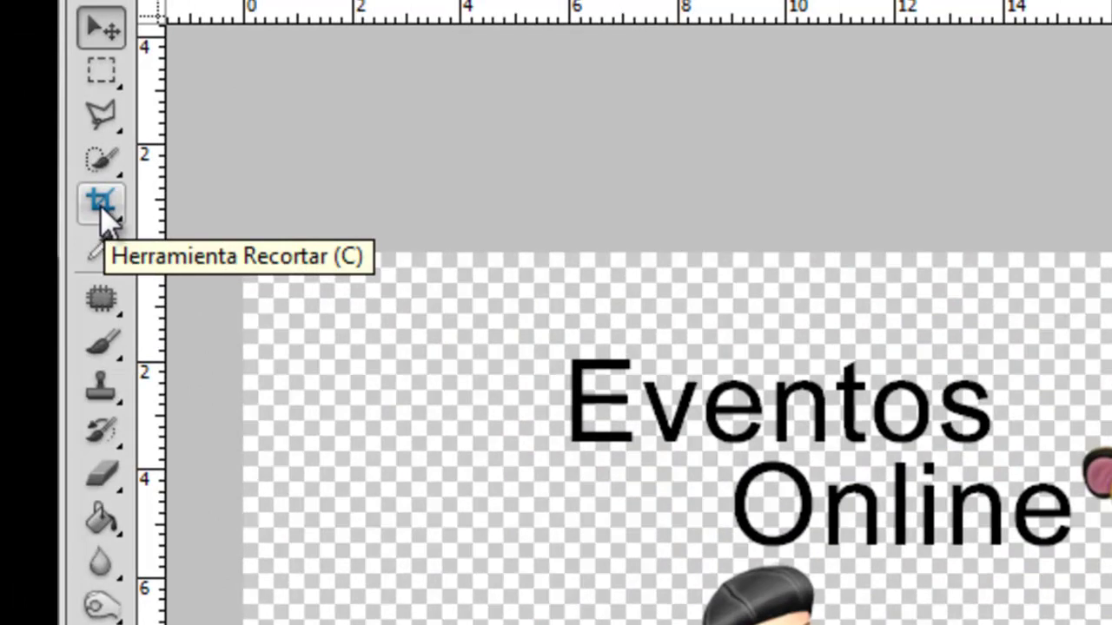
Crop the document to the title, characters and card, trimming the transparent margins
{"action": "left_click", "coordinate": [101, 208]}
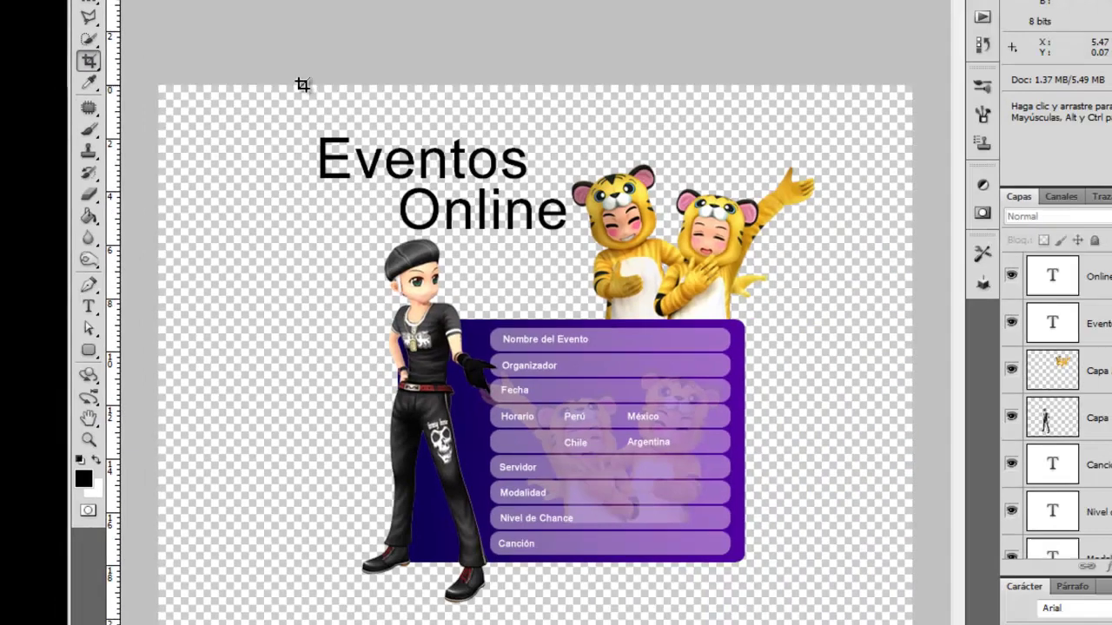
{"action": "mouse_move", "coordinate": [282, 72]}
{"action": "left_mouse_down"}
{"action": "mouse_move", "coordinate": [493, 546]}
{"action": "mouse_move", "coordinate": [766, 536]}
{"action": "mouse_move", "coordinate": [763, 553]}
{"action": "left_mouse_up"}
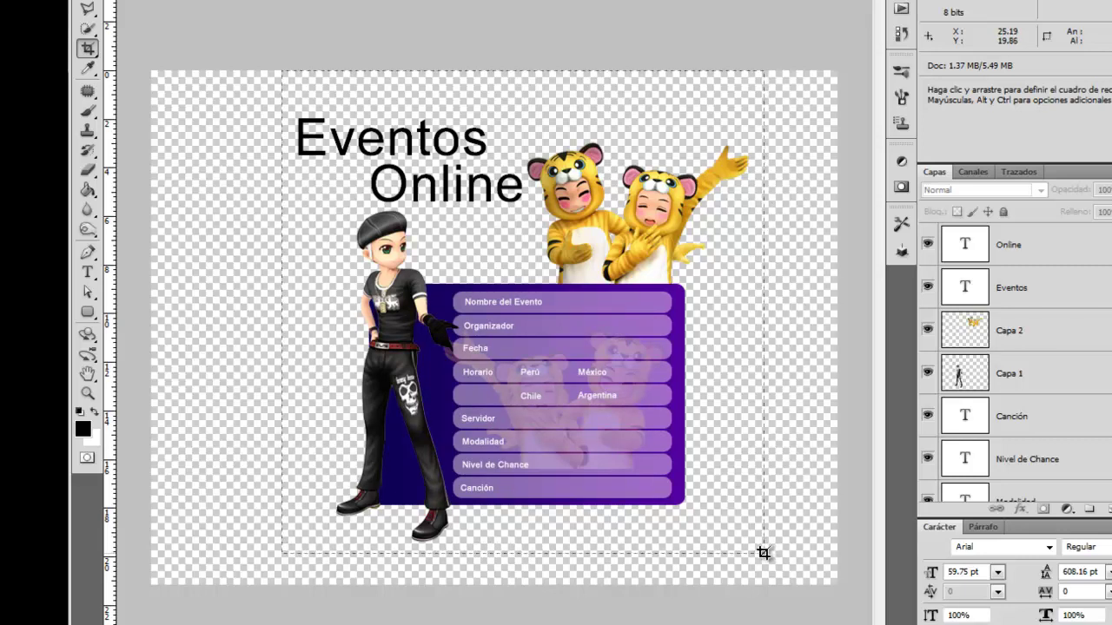
{"action": "left_click_drag", "start_coordinate": [762, 553], "coordinate": [764, 557]}
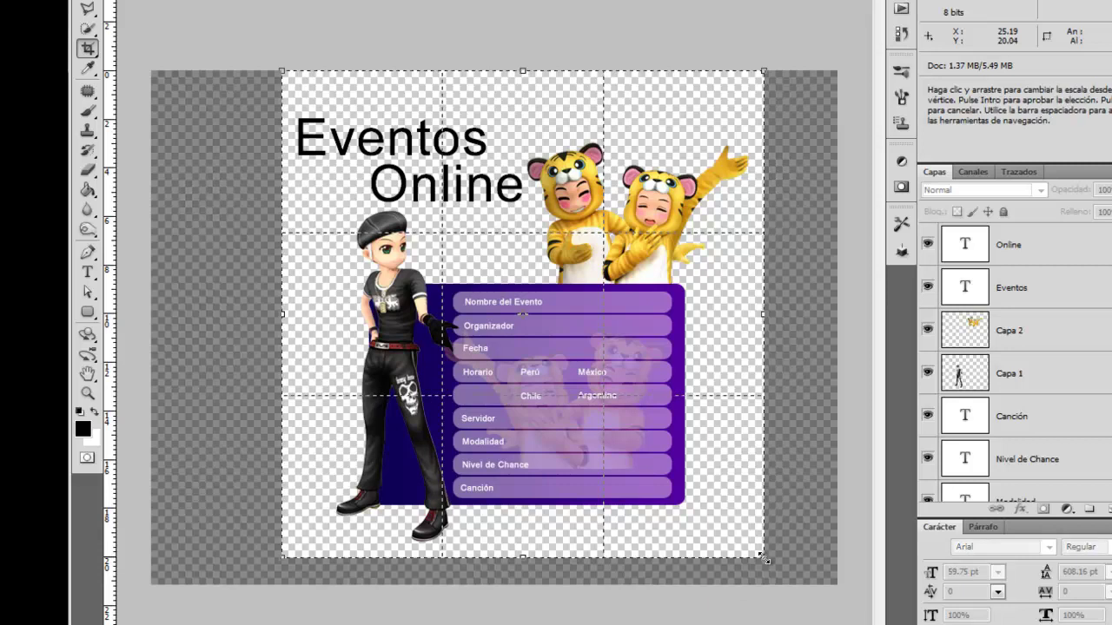
{"action": "key", "text": "Return"}
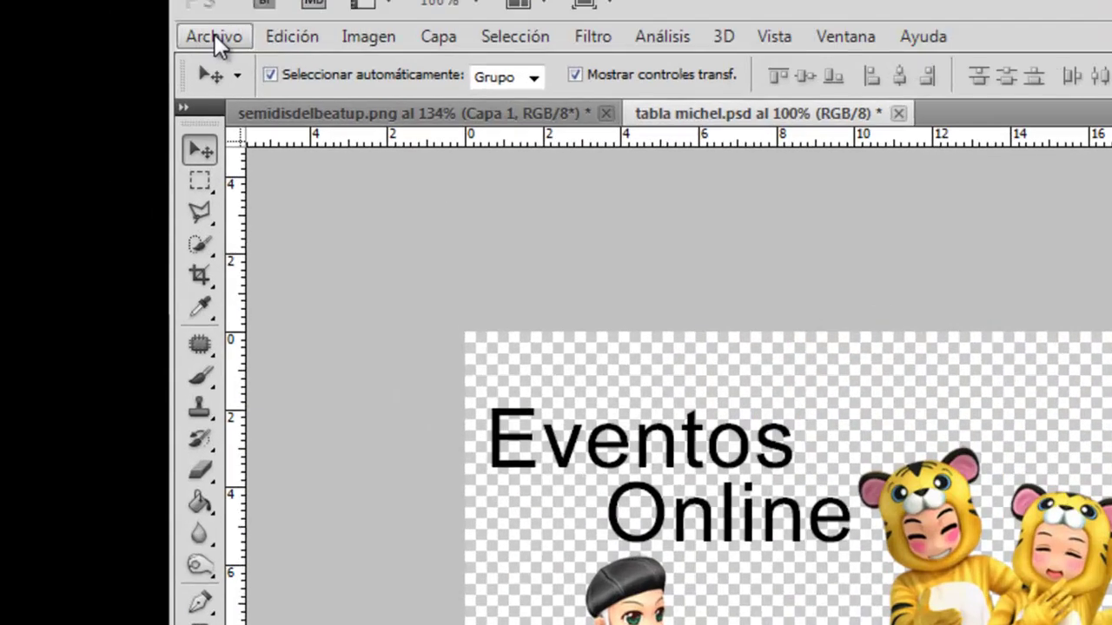
In Guardar para Web y dispositivos, set the output width to 450 px (450 × 455)
{"action": "left_click", "coordinate": [214, 37]}
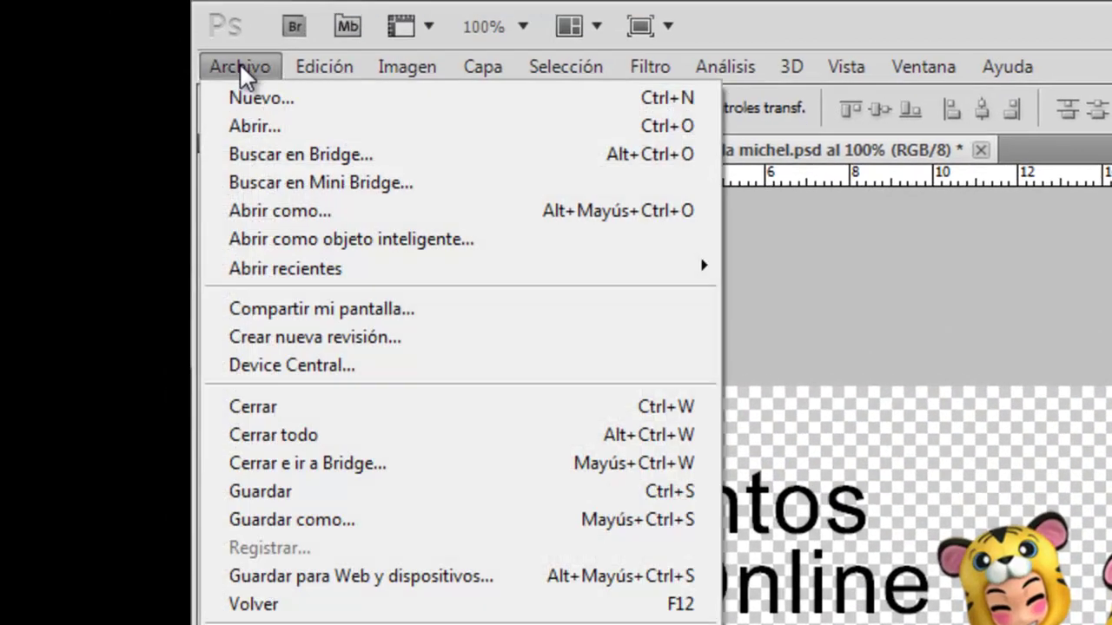
{"action": "left_click", "coordinate": [422, 577]}
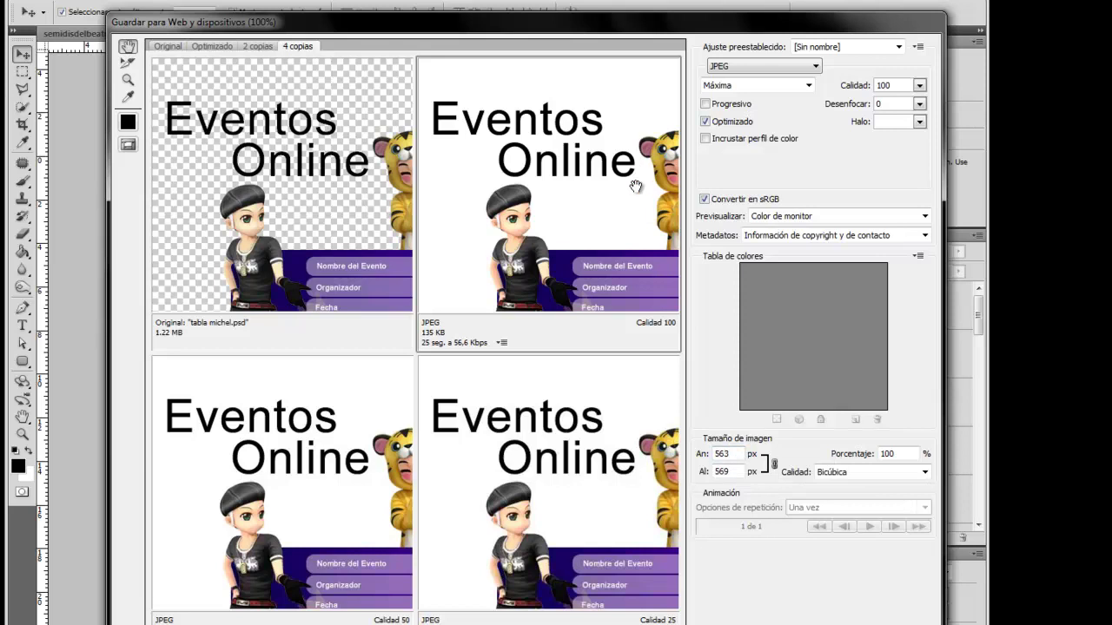
{"action": "mouse_move", "coordinate": [591, 157]}
{"action": "left_mouse_down"}
{"action": "mouse_move", "coordinate": [393, 61]}
{"action": "mouse_move", "coordinate": [504, 244]}
{"action": "mouse_move", "coordinate": [536, 149]}
{"action": "left_mouse_up"}
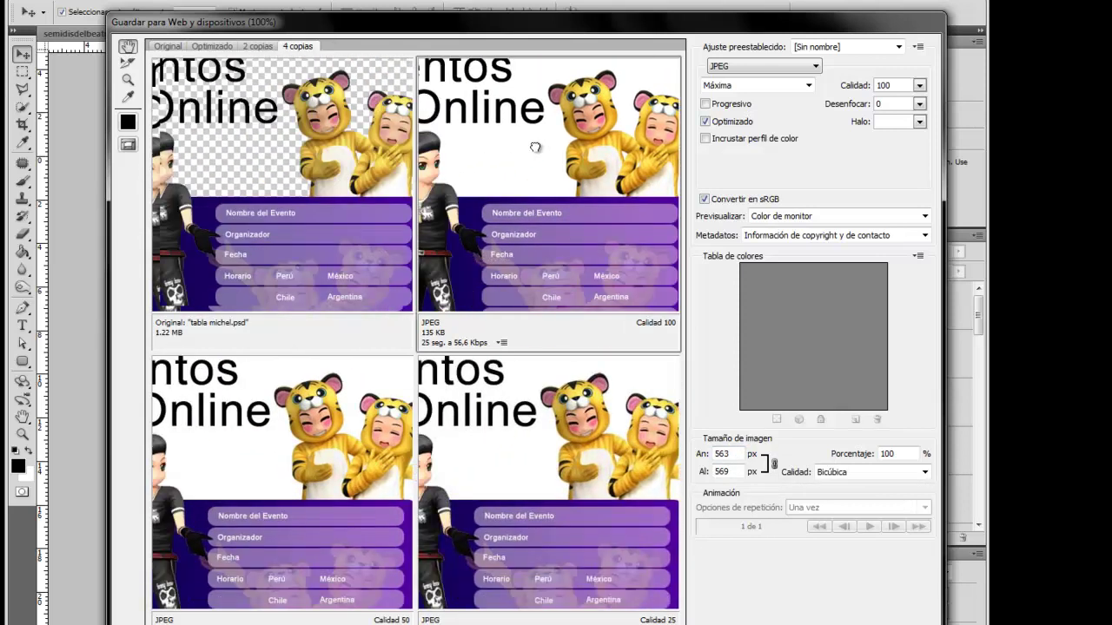
{"action": "left_click_drag", "start_coordinate": [729, 453], "coordinate": [712, 460]}
{"action": "left_click", "coordinate": [722, 474]}
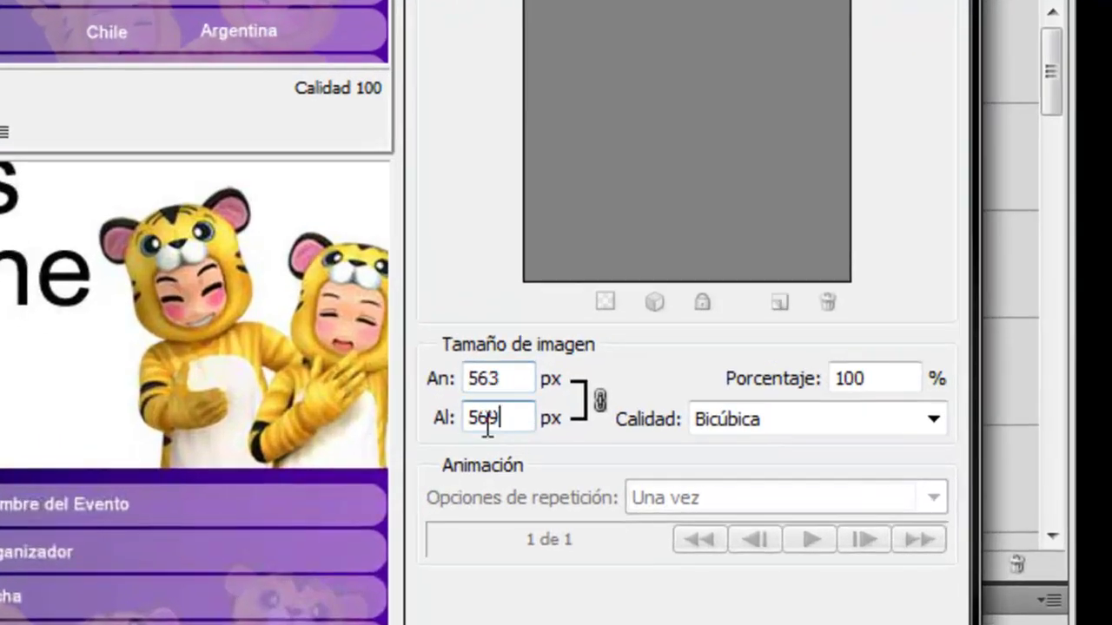
{"action": "double_click", "coordinate": [489, 422]}
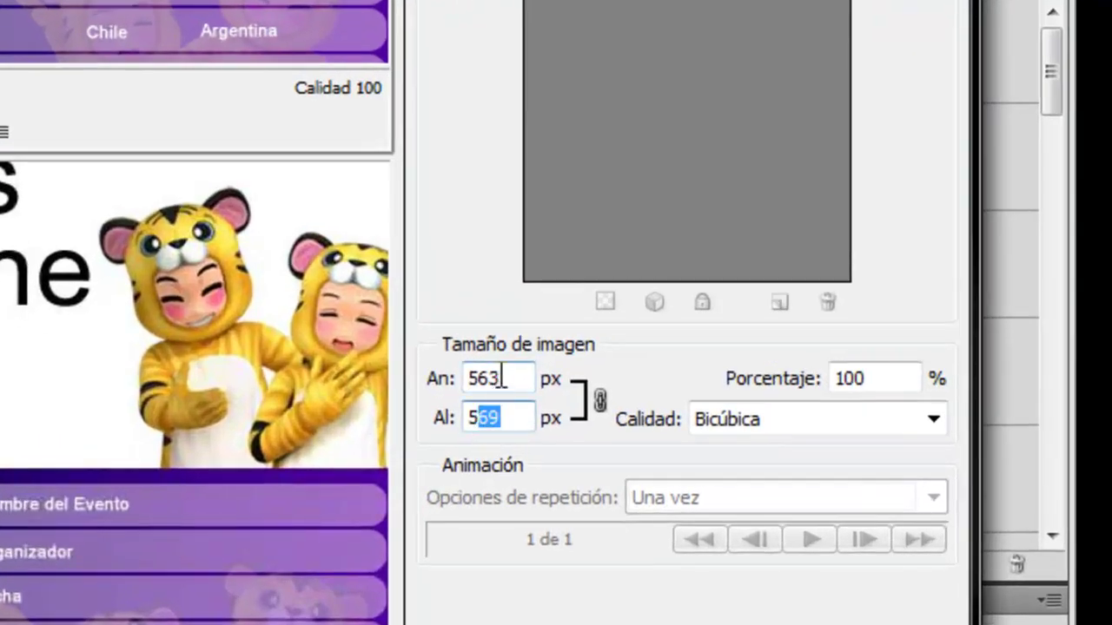
{"action": "left_click_drag", "start_coordinate": [501, 378], "coordinate": [466, 380]}
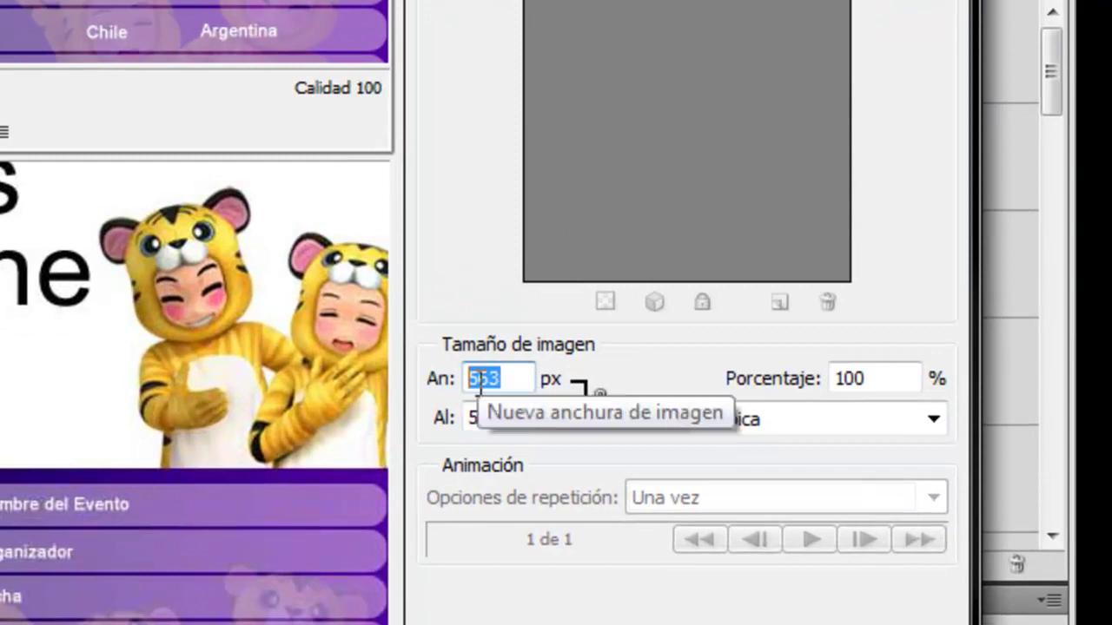
{"action": "type", "text": "450"}
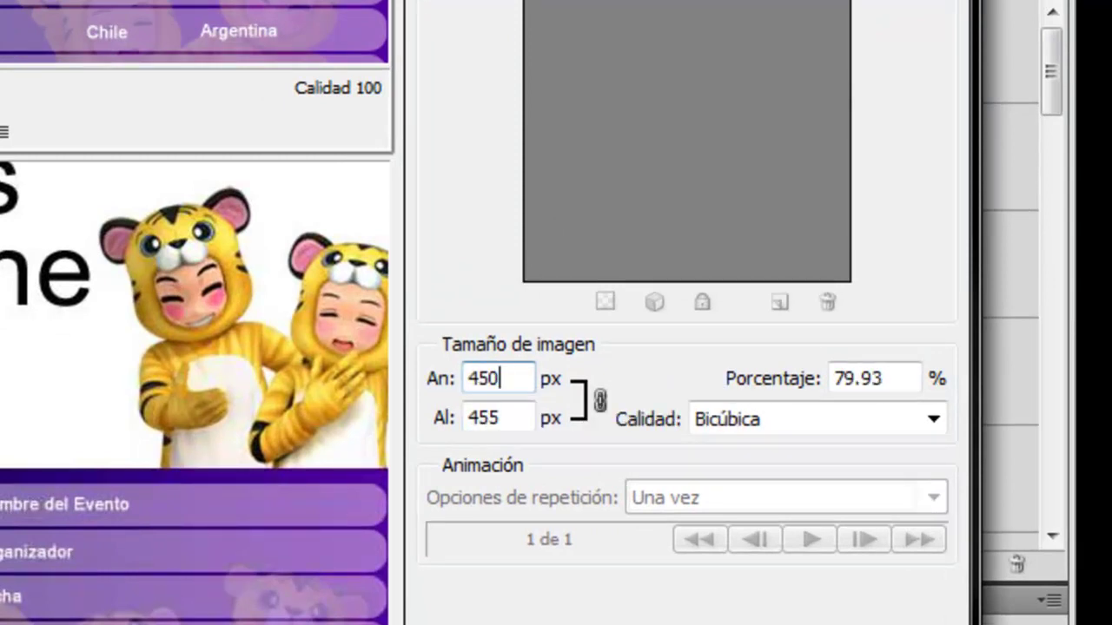
{"action": "key", "text": "Return"}
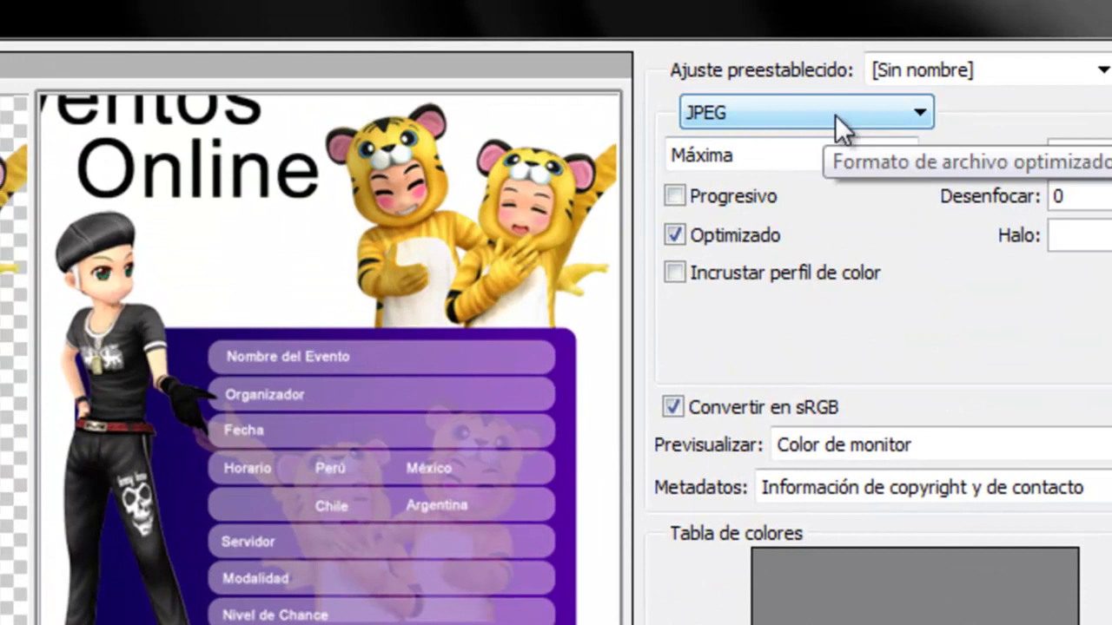
Export the resized panel as a transparent PNG-24 file and save it
{"action": "left_click", "coordinate": [835, 114]}
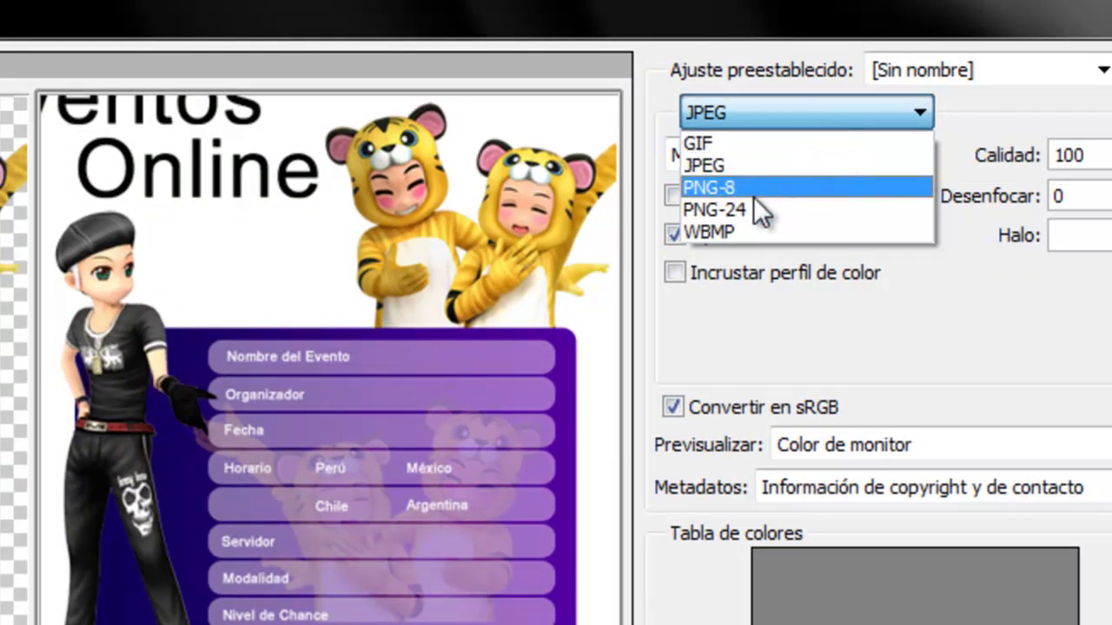
{"action": "left_click", "coordinate": [778, 205]}
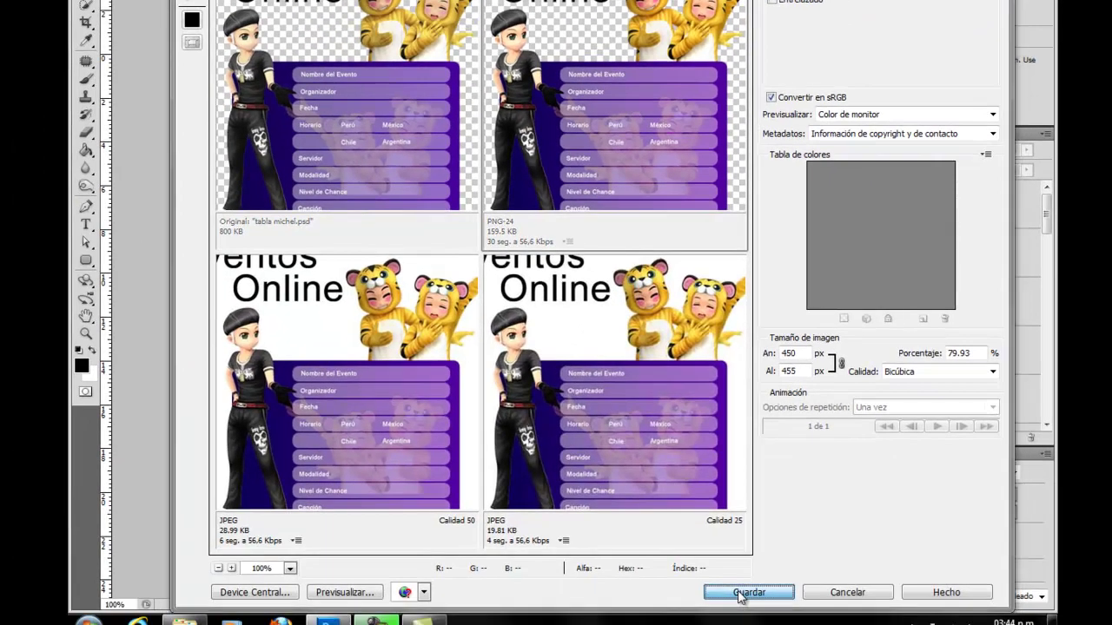
{"action": "left_click", "coordinate": [740, 594]}
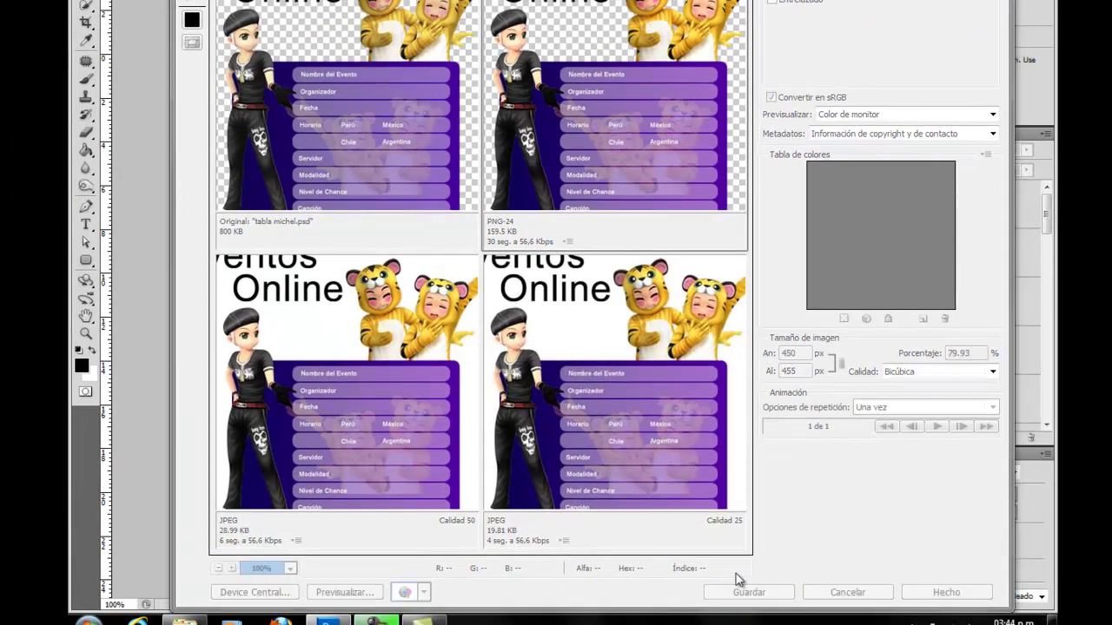
{"action": "left_click", "coordinate": [576, 343]}
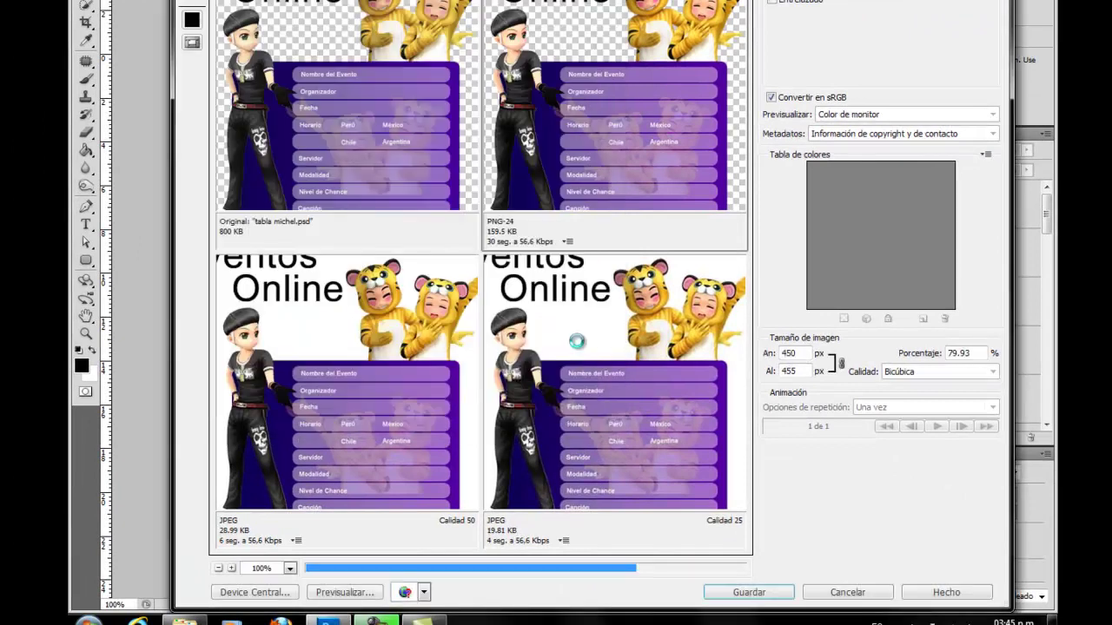